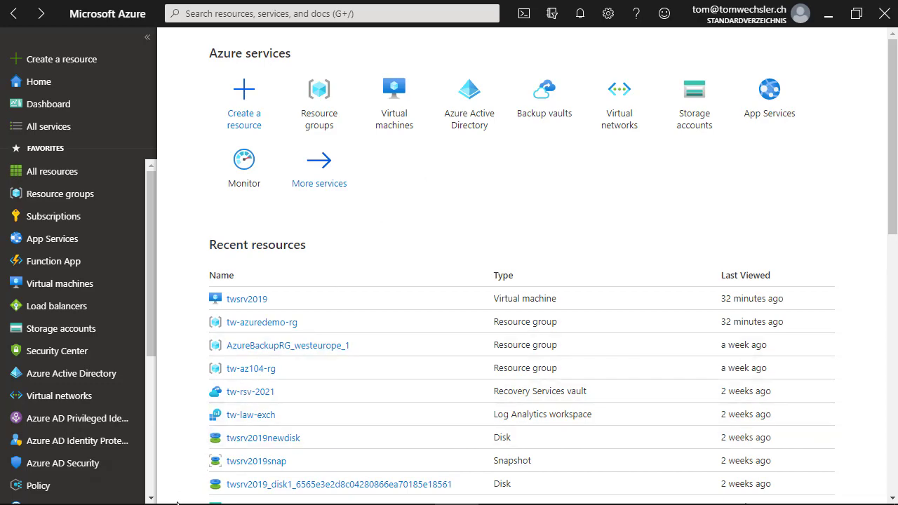
- Accept all cookies on the Docs and pricing tabs, close the sales chat, and return to the first tab
left_click(151, 491)
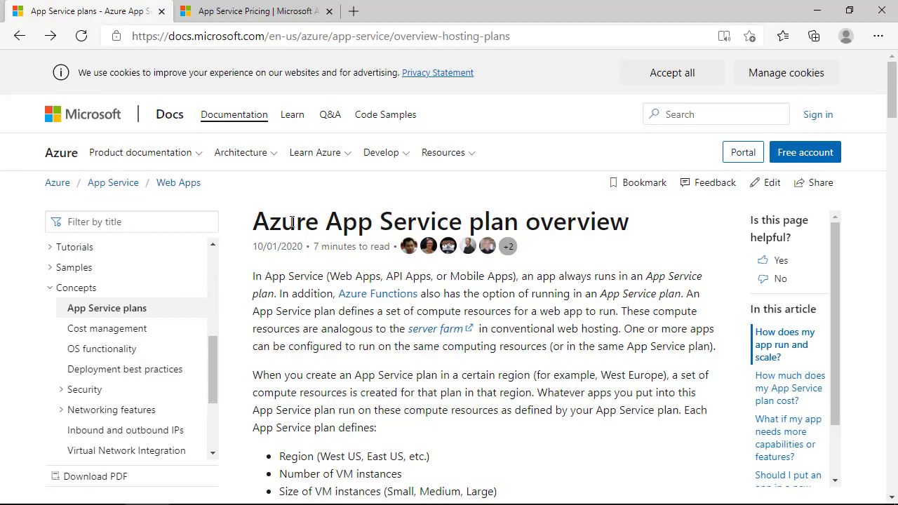
left_click(690, 75)
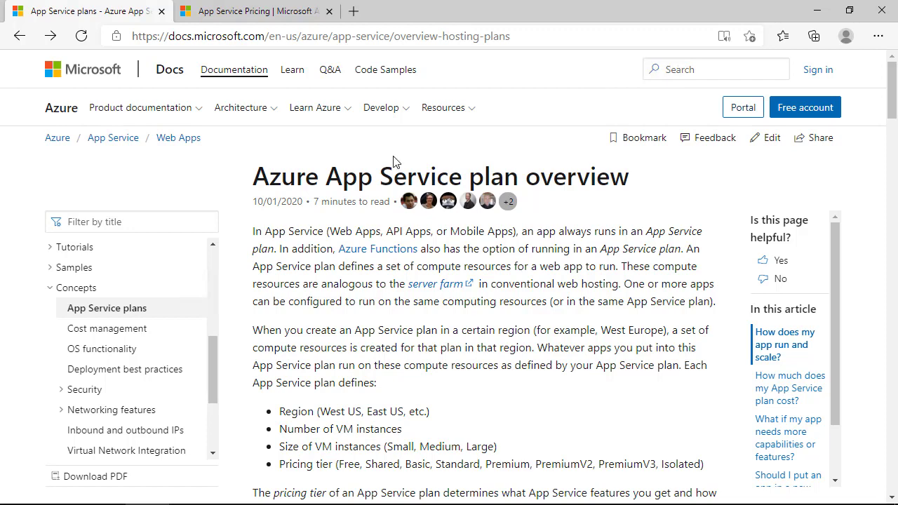
left_click(264, 11)
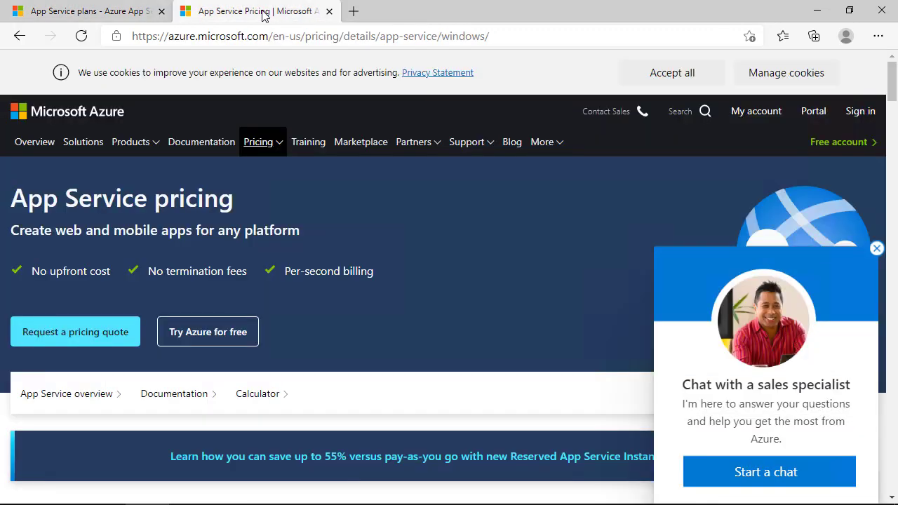
left_click(695, 74)
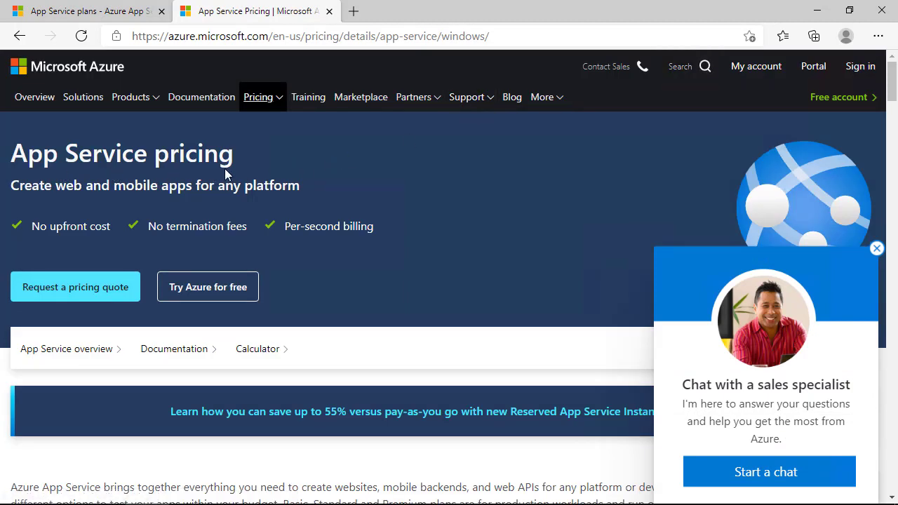
left_click(878, 250)
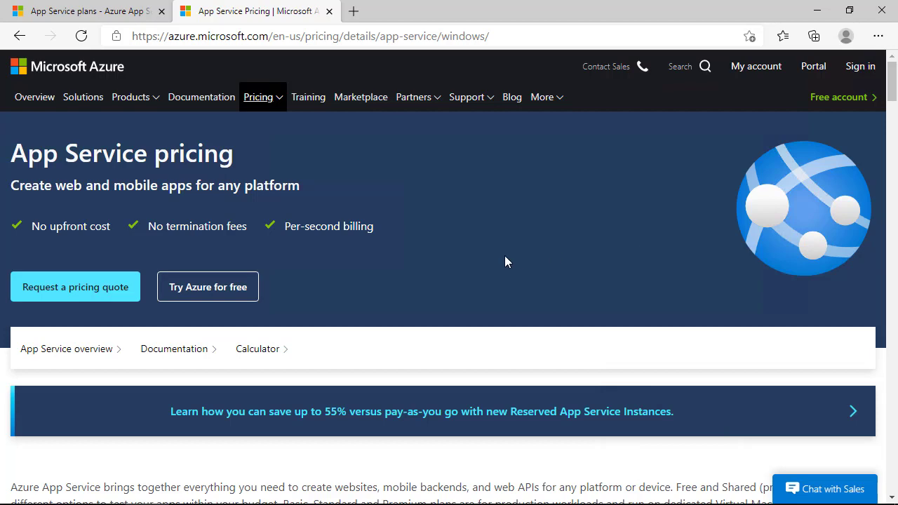
left_click(97, 11)
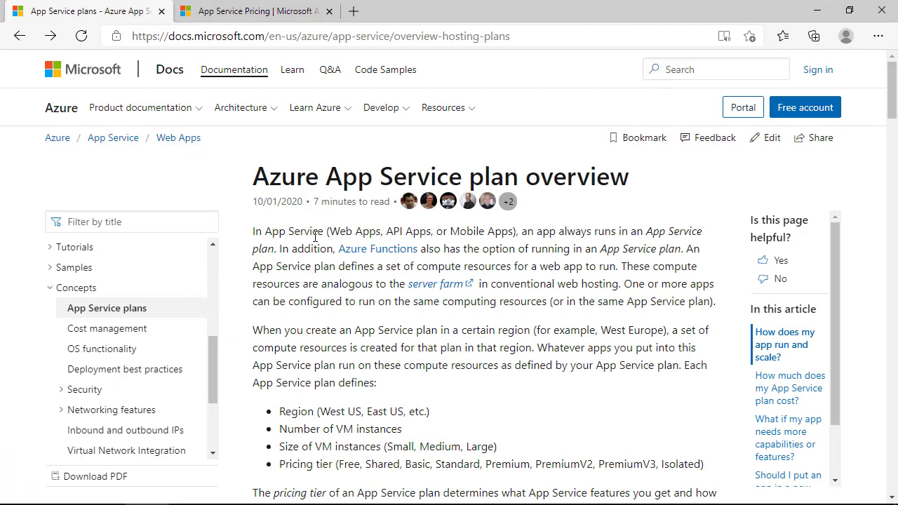
left_click_drag(256, 178, 520, 177)
scroll(330, 298, "down", 2)
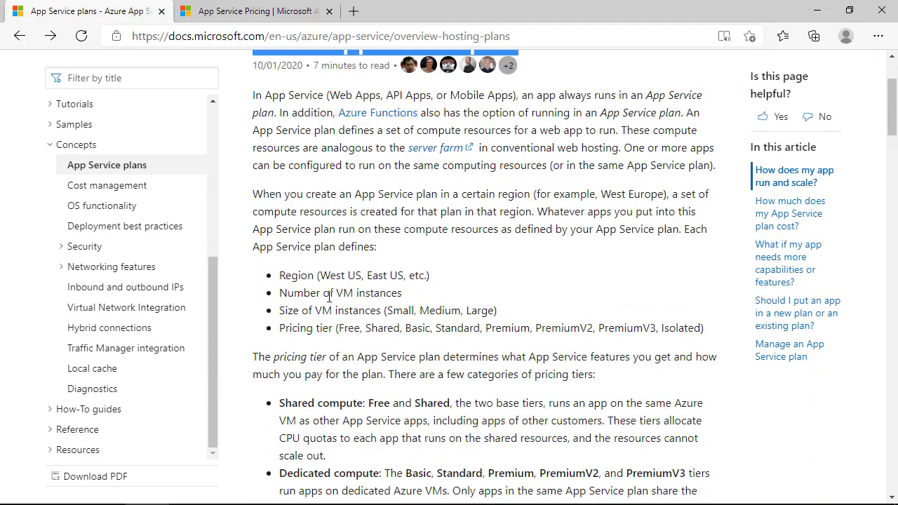
scroll(329, 298, "down", 2)
scroll(331, 291, "down", 1)
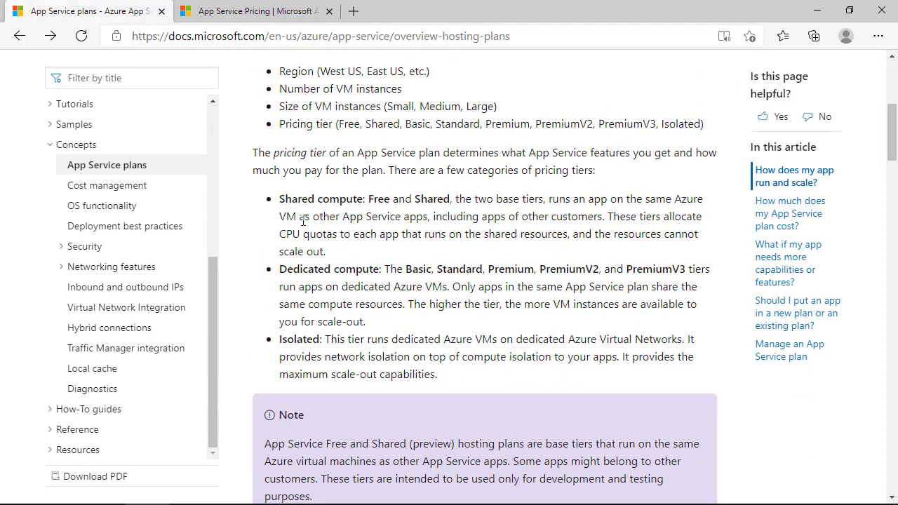
left_click_drag(280, 199, 364, 198)
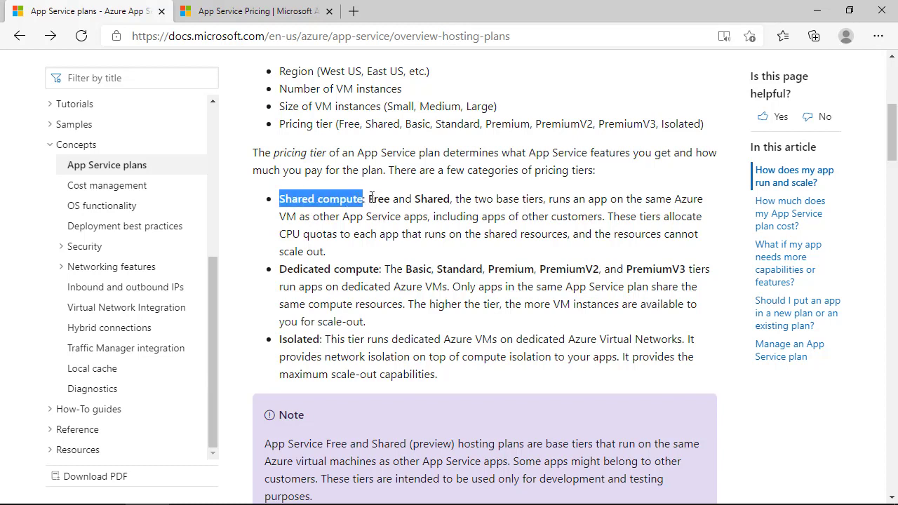
left_click_drag(369, 198, 451, 199)
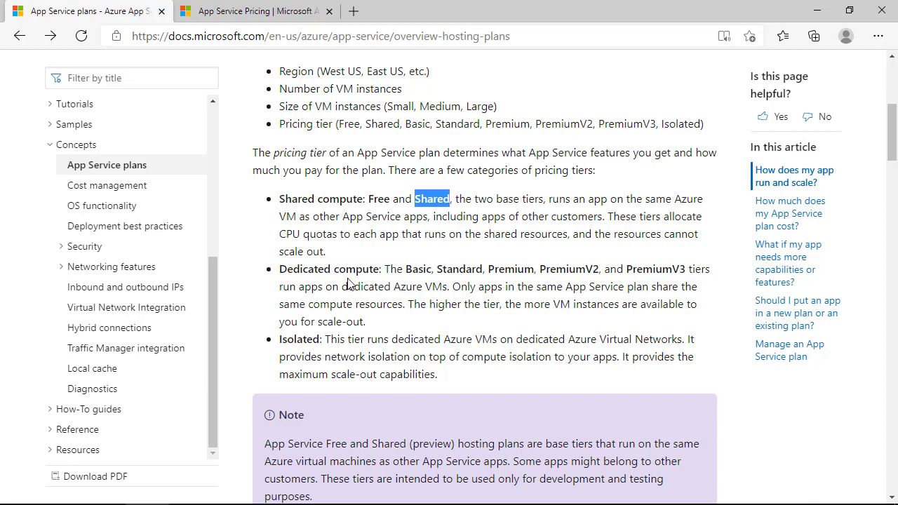
left_click_drag(406, 268, 432, 268)
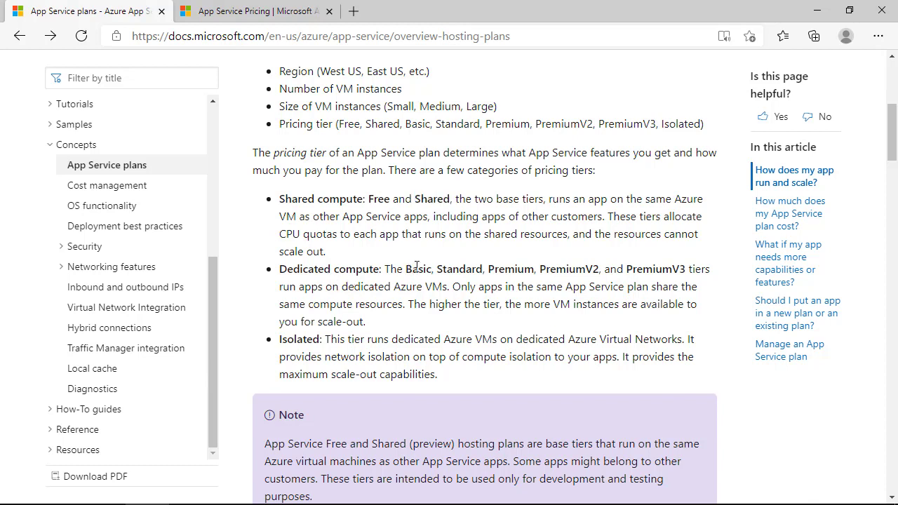
left_click(453, 267)
double_click(452, 267)
double_click(509, 268)
left_click_drag(280, 340, 323, 340)
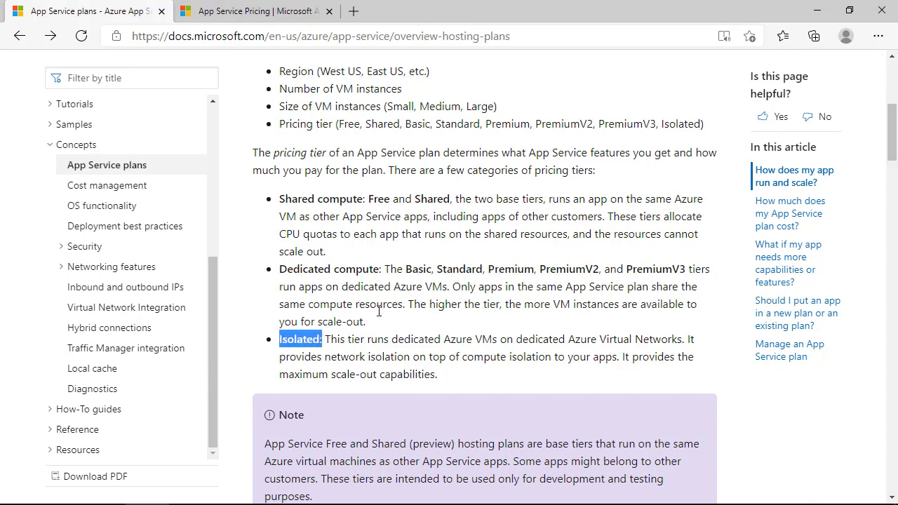
scroll(379, 311, "down", 3)
scroll(379, 311, "down", 3)
scroll(379, 310, "down", 1)
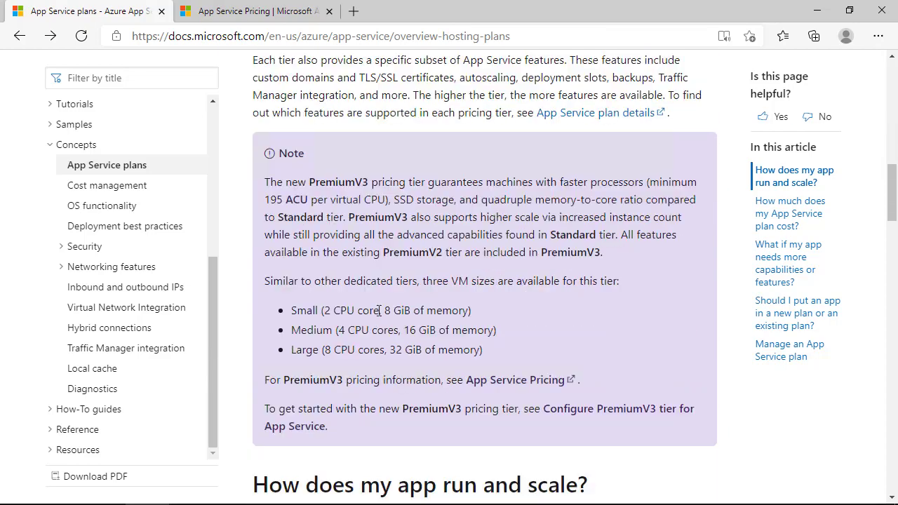
scroll(379, 311, "down", 2)
scroll(379, 311, "down", 2)
scroll(379, 311, "up", 7)
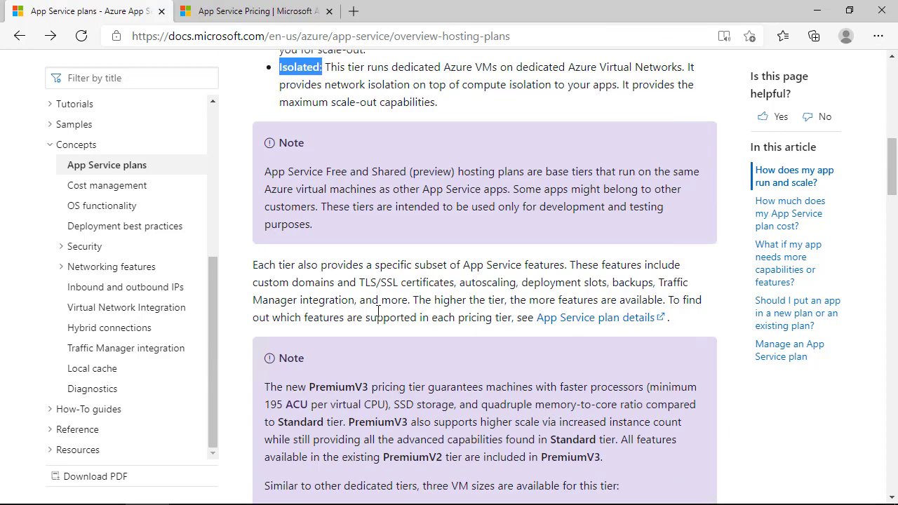
scroll(379, 311, "up", 6)
scroll(379, 311, "up", 3)
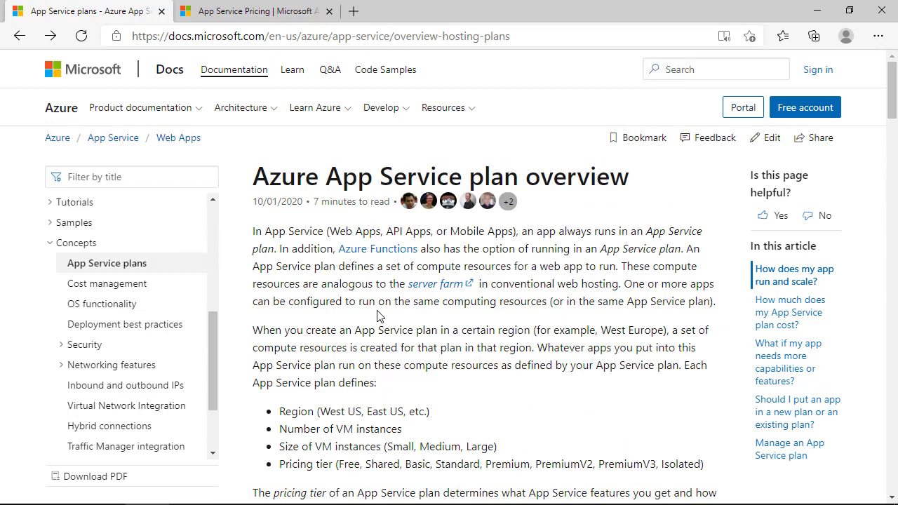
- Change the App Service pricing region from Central US to West Europe
left_click(267, 11)
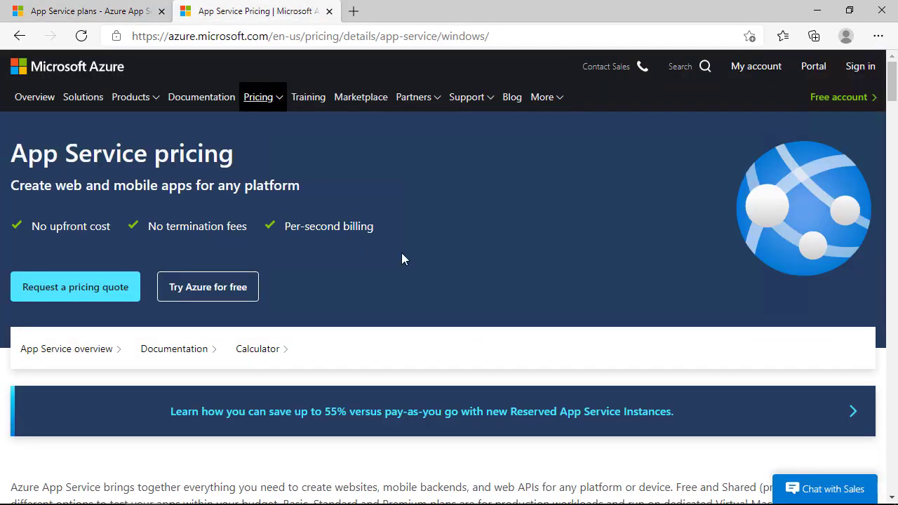
scroll(391, 247, "down", 1)
scroll(391, 247, "down", 1)
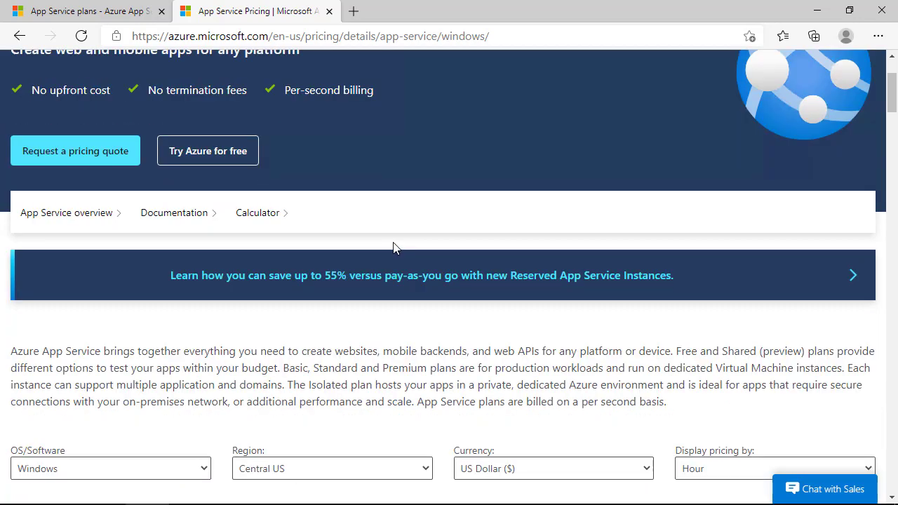
scroll(393, 245, "down", 1)
scroll(395, 242, "down", 1)
scroll(395, 247, "down", 1)
scroll(394, 247, "down", 1)
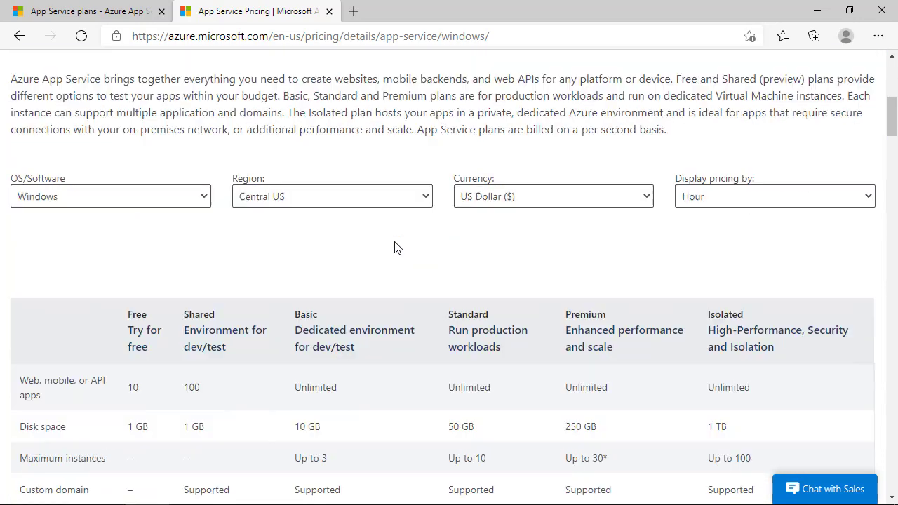
scroll(394, 247, "down", 1)
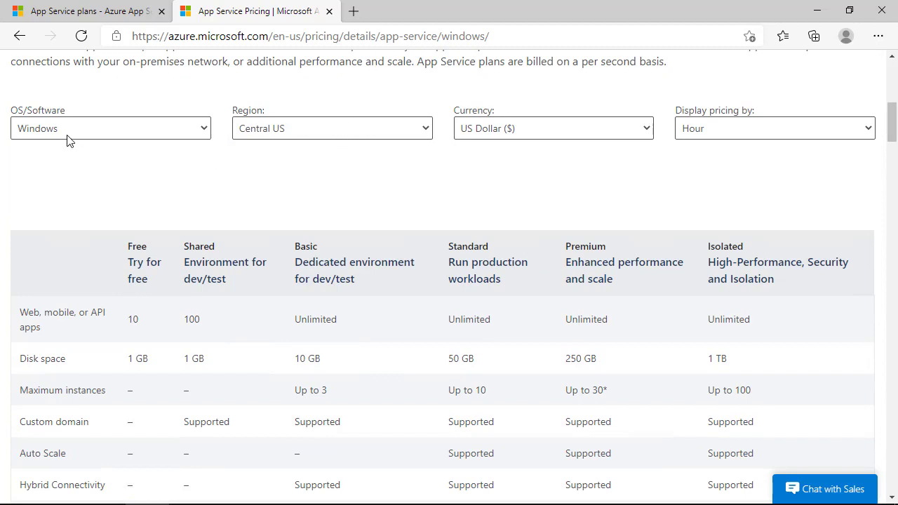
left_click(279, 137)
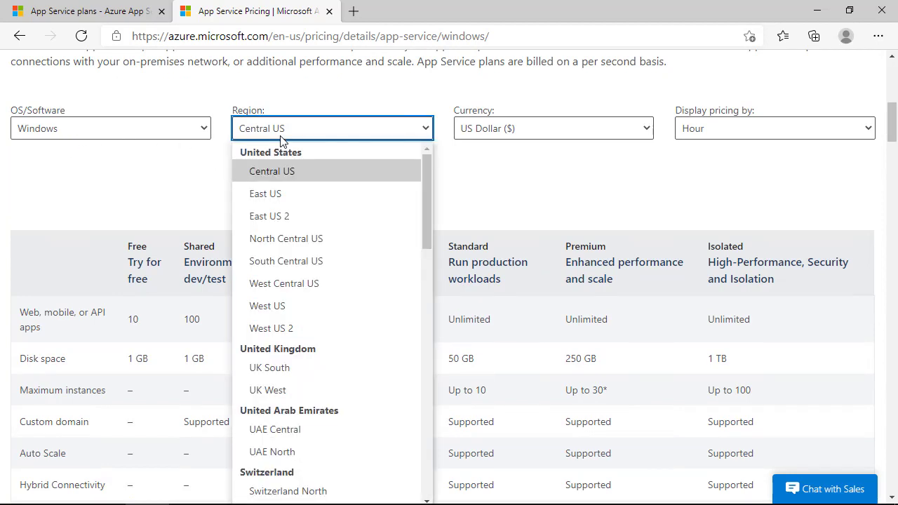
scroll(311, 337, "down", 2)
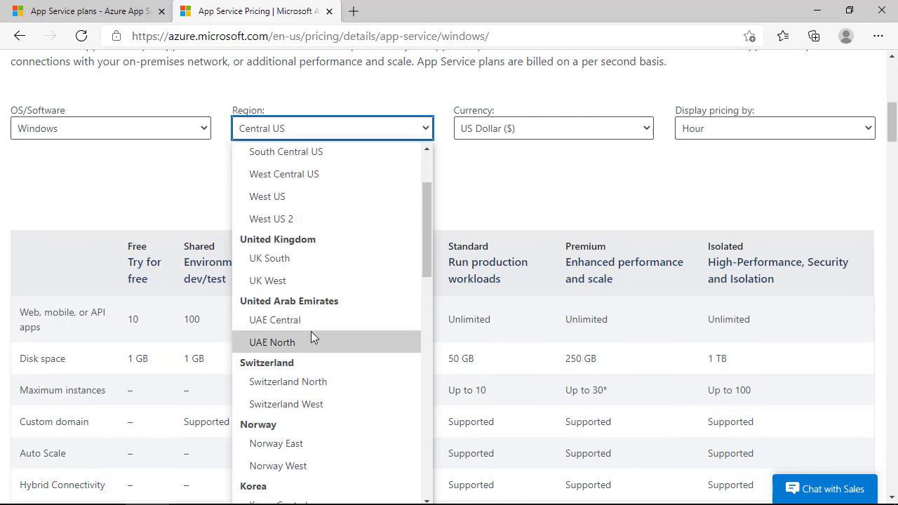
scroll(311, 334, "down", 1)
scroll(311, 337, "down", 1)
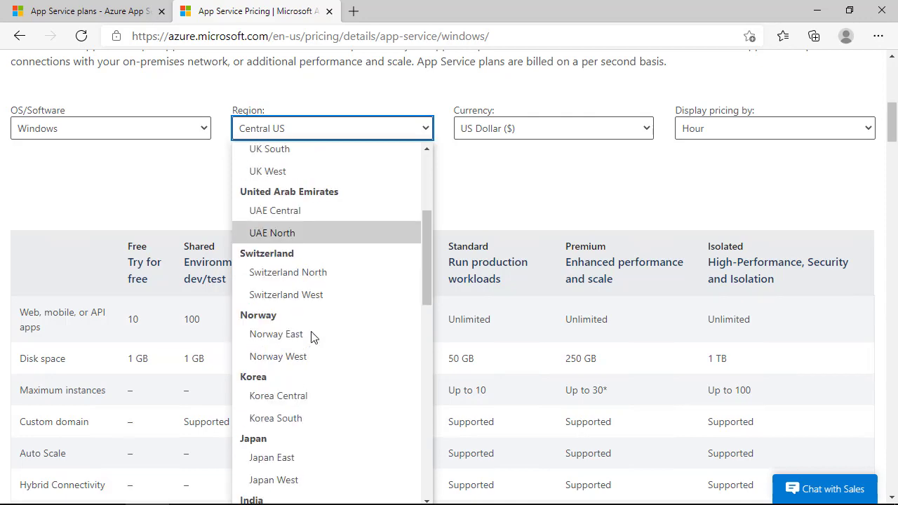
scroll(311, 337, "down", 3)
scroll(313, 337, "down", 3)
scroll(313, 336, "down", 4)
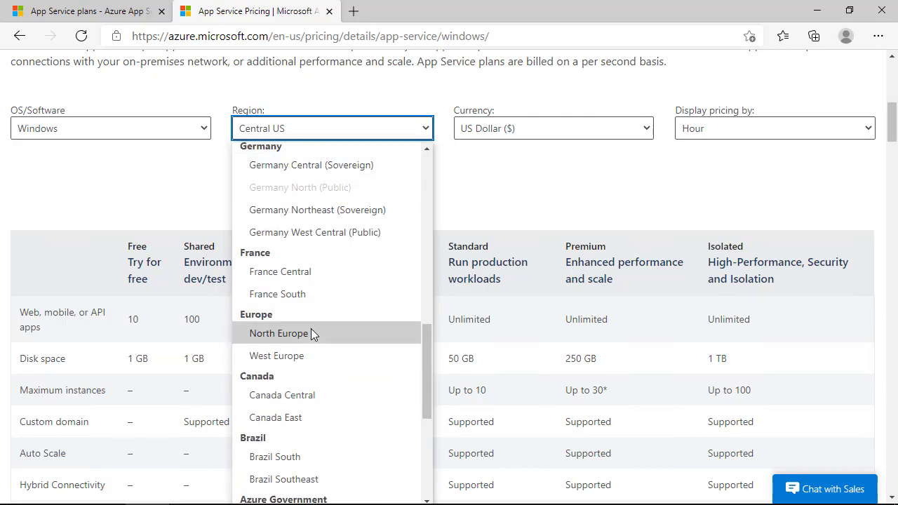
left_click(267, 363)
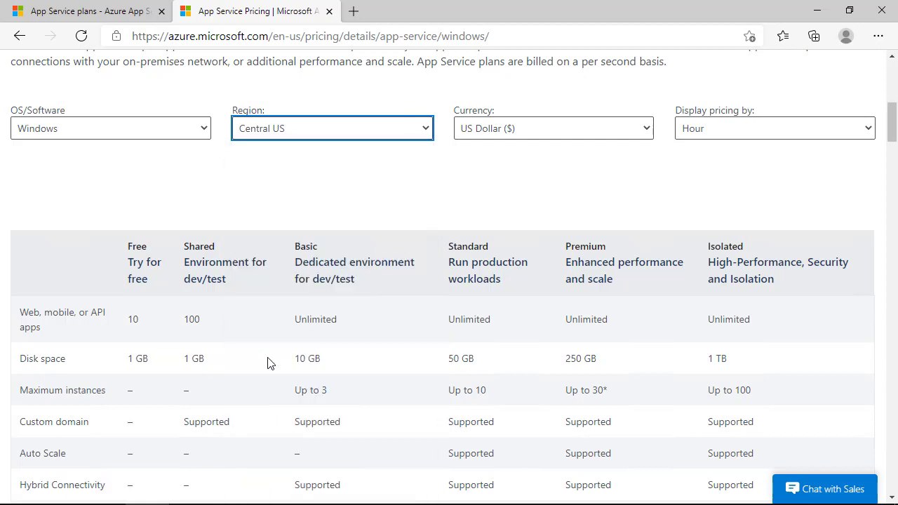
left_click(355, 197)
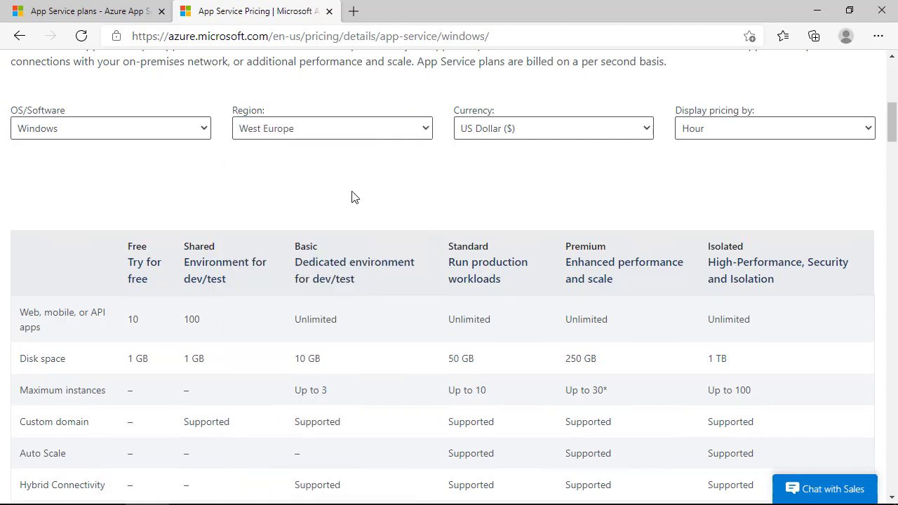
left_click(180, 134)
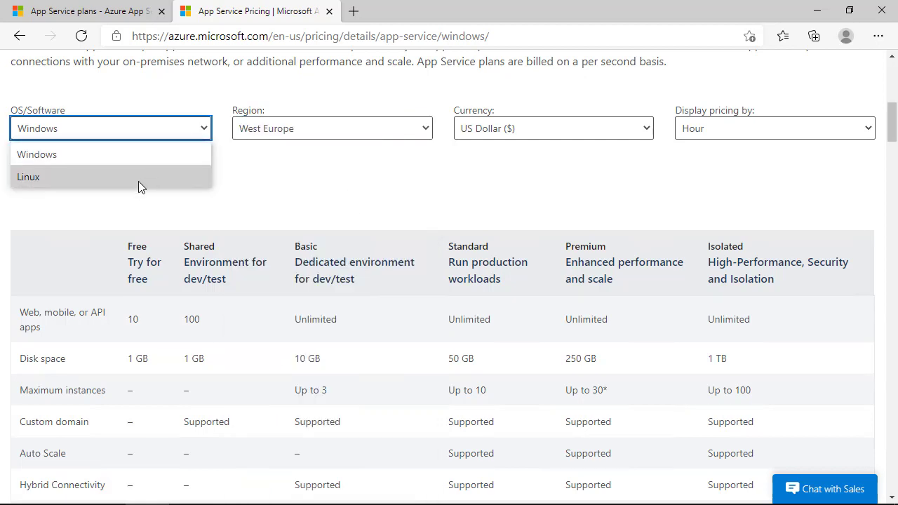
left_click(307, 188)
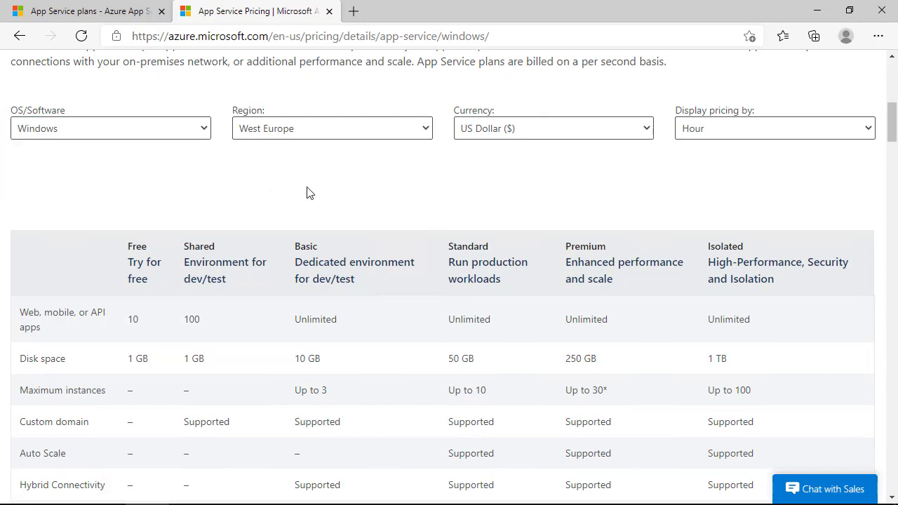
scroll(310, 193, "down", 1)
scroll(307, 188, "down", 1)
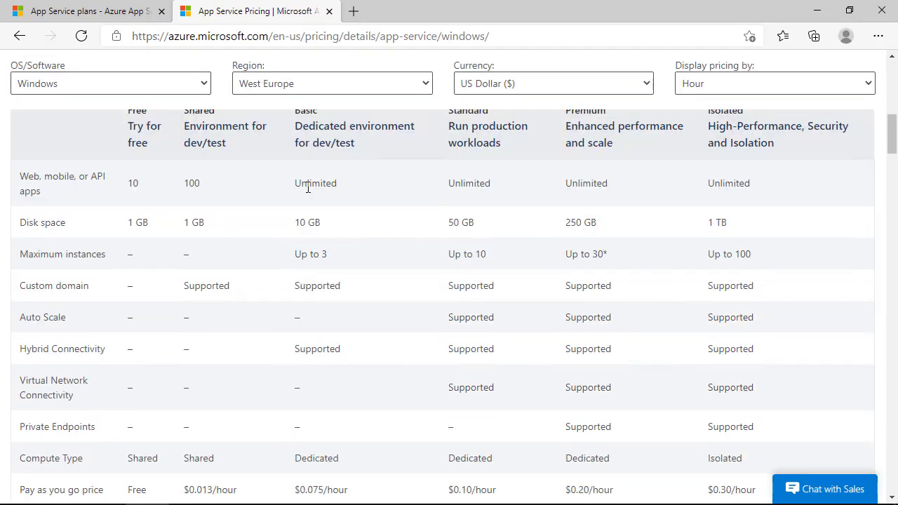
scroll(307, 188, "up", 1)
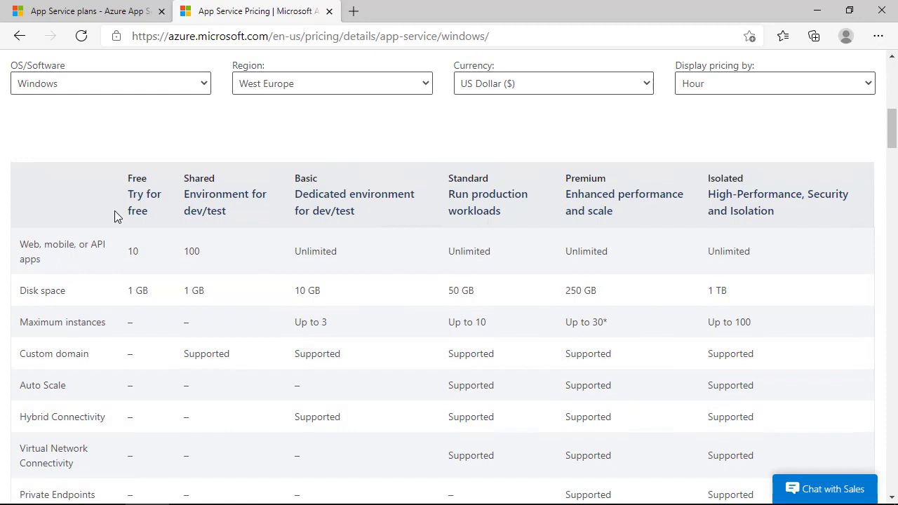
double_click(138, 178)
double_click(198, 178)
double_click(303, 178)
double_click(469, 179)
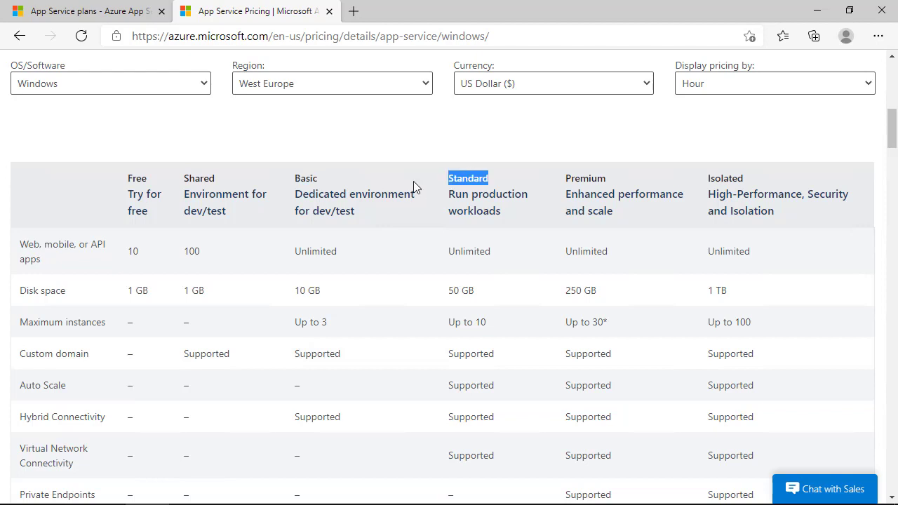
scroll(413, 181, "down", 1)
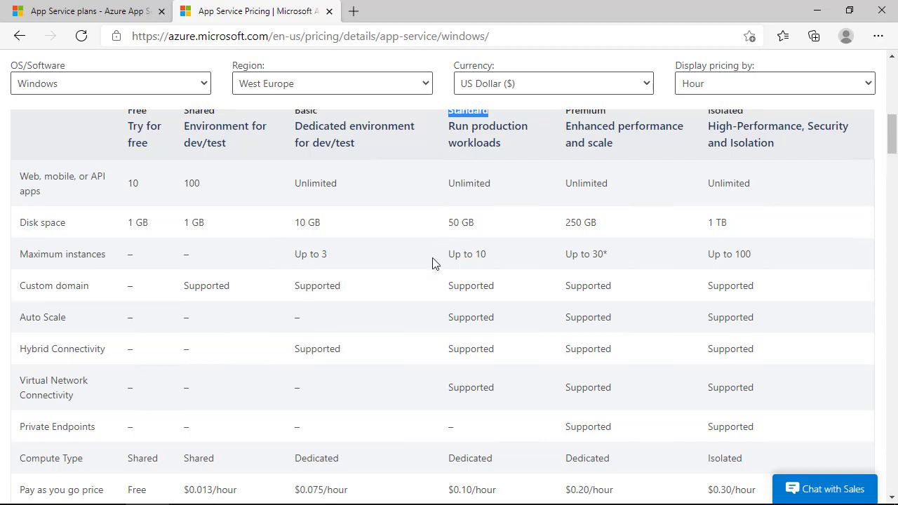
double_click(198, 286)
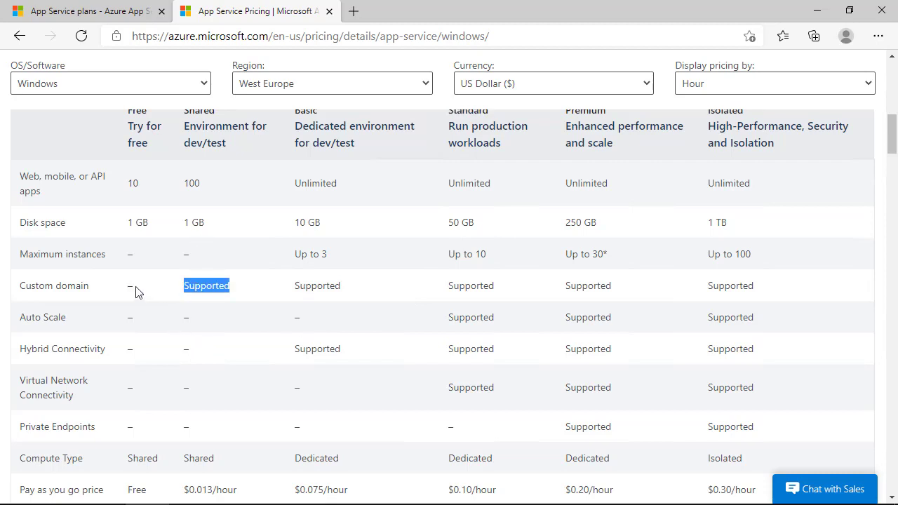
left_click_drag(136, 289, 130, 288)
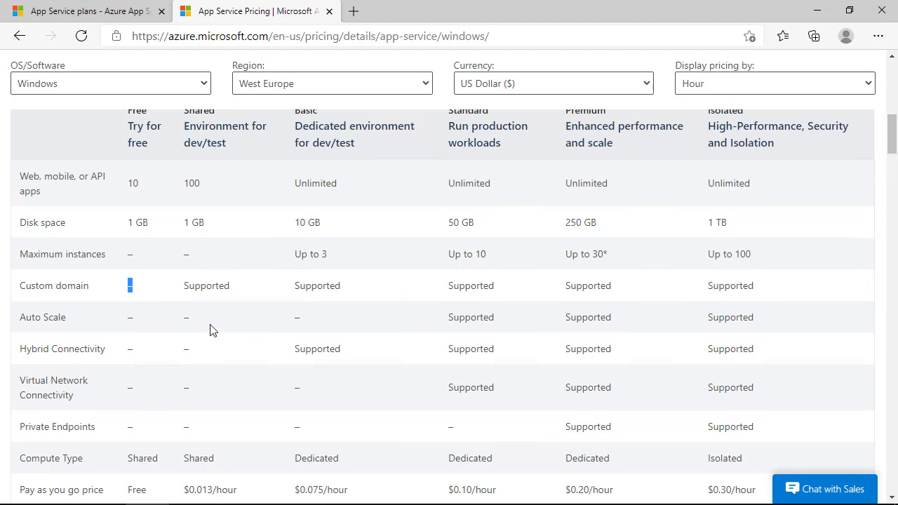
left_click(148, 327)
left_click_drag(68, 318, 19, 321)
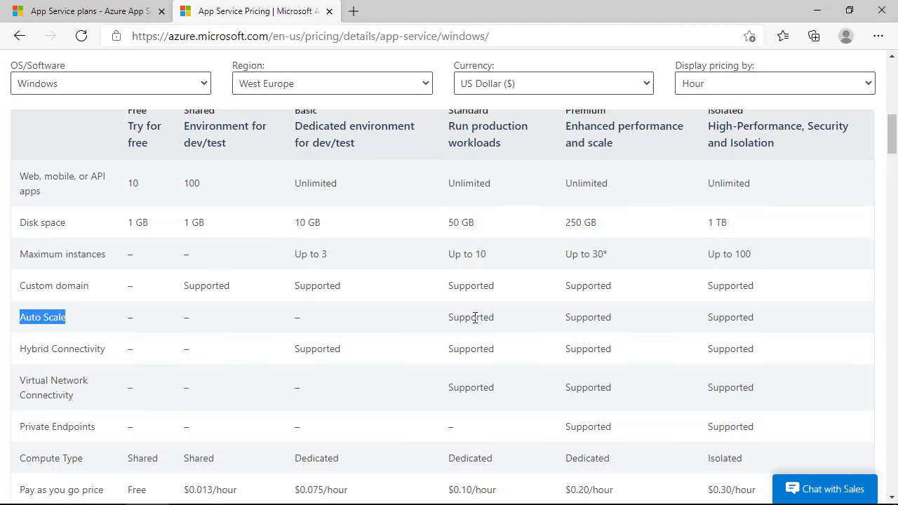
left_click_drag(314, 322, 130, 322)
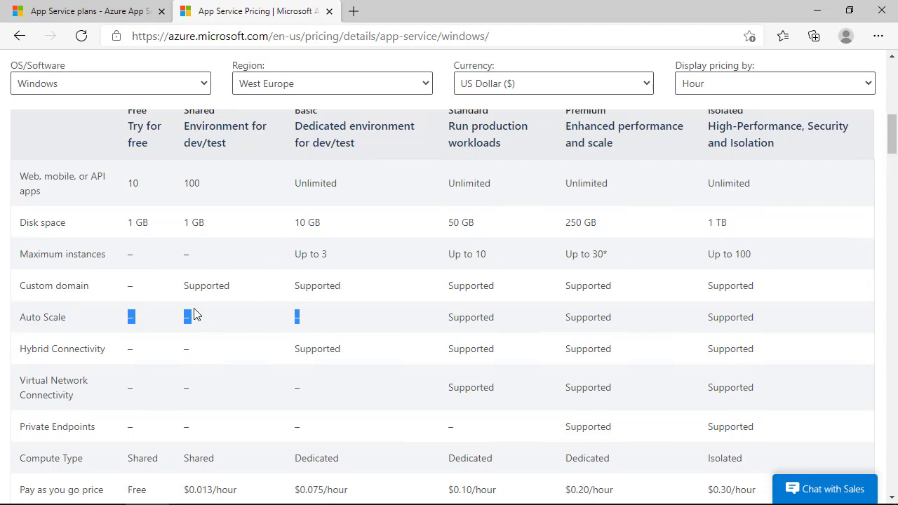
scroll(195, 315, "down", 1)
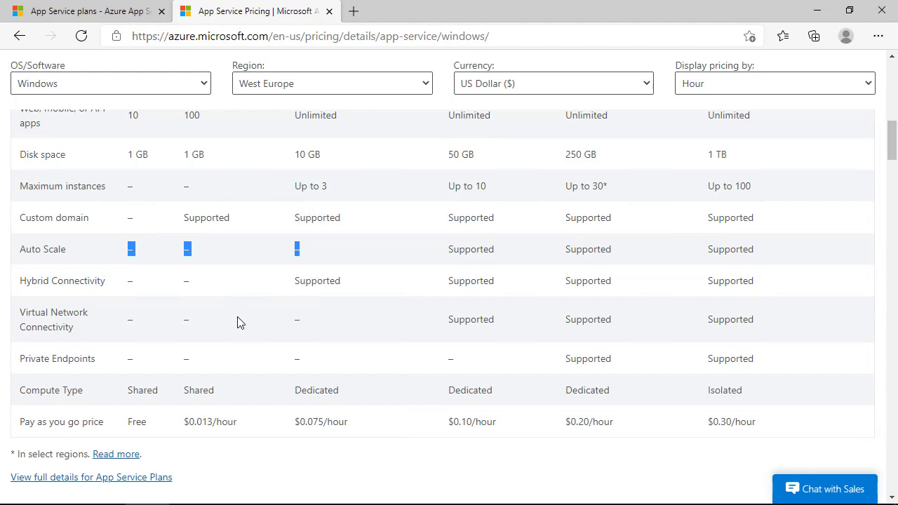
scroll(237, 322, "up", 1)
scroll(238, 322, "up", 1)
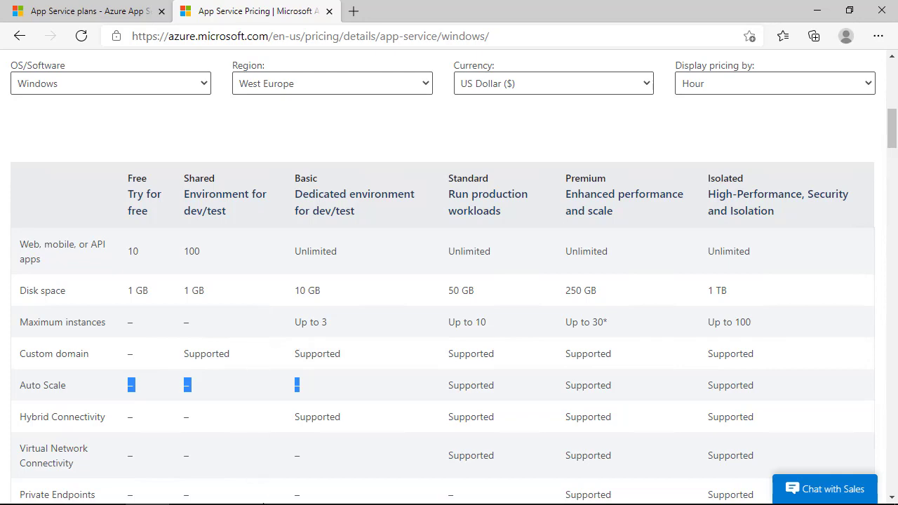
- Open the tw-azuredemo-rg resource group in the Azure Portal
left_click(456, 431)
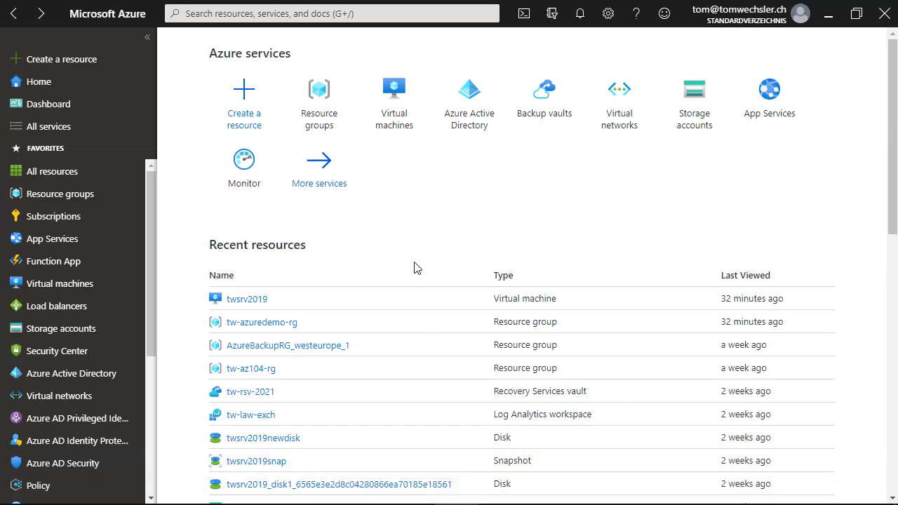
left_click(40, 197)
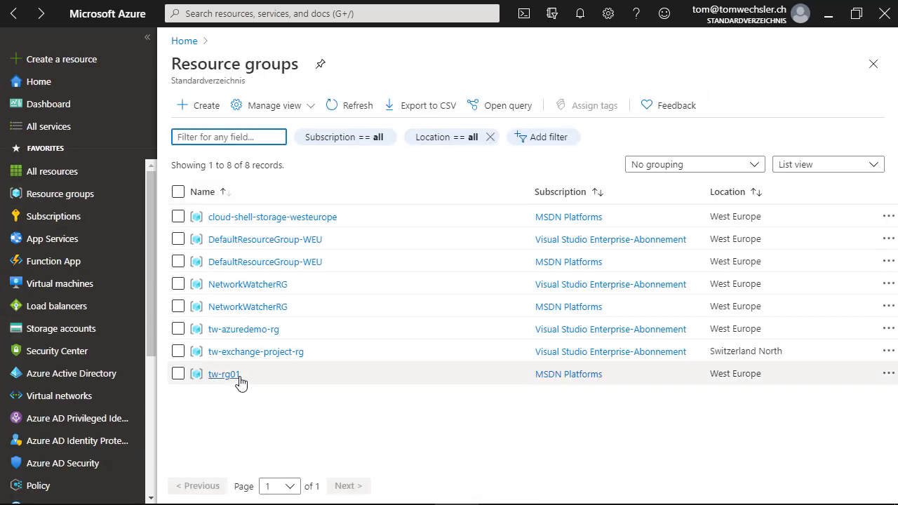
left_click(246, 337)
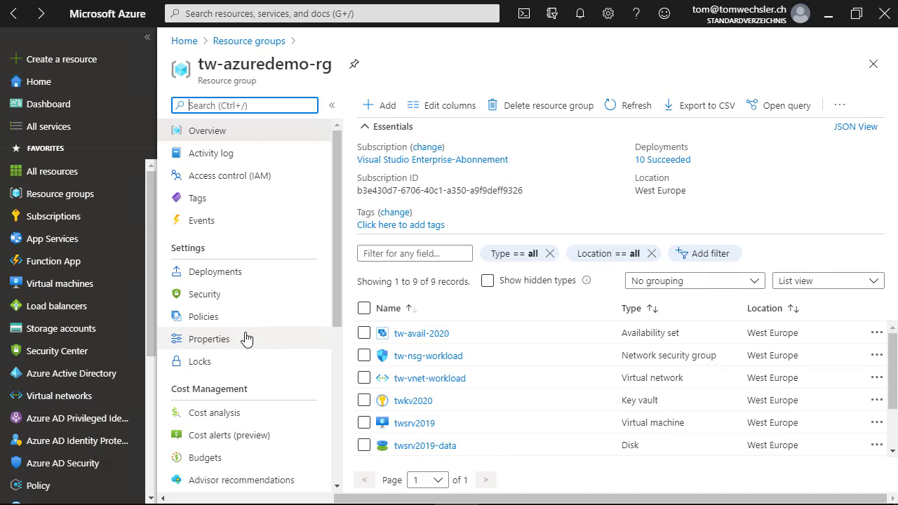
- Add a resource by searching the Marketplace for 'web' and creating a Web App
left_click(385, 106)
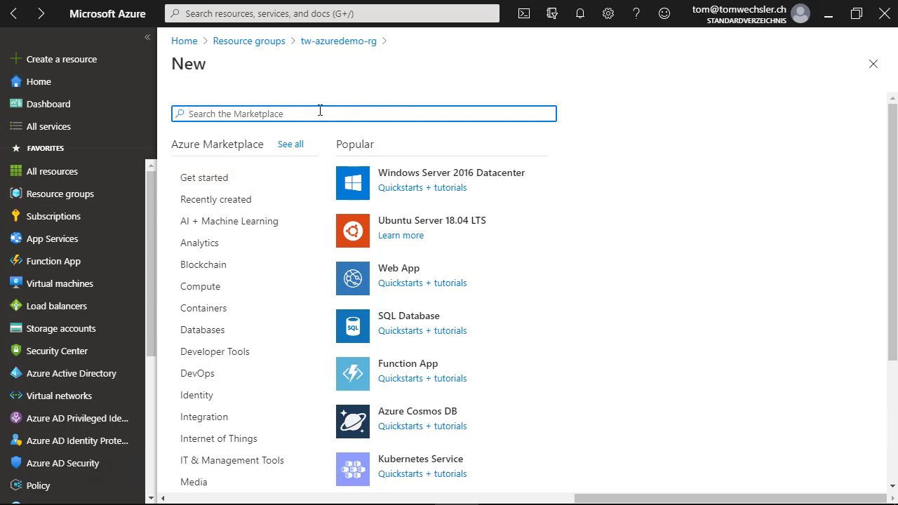
type("web")
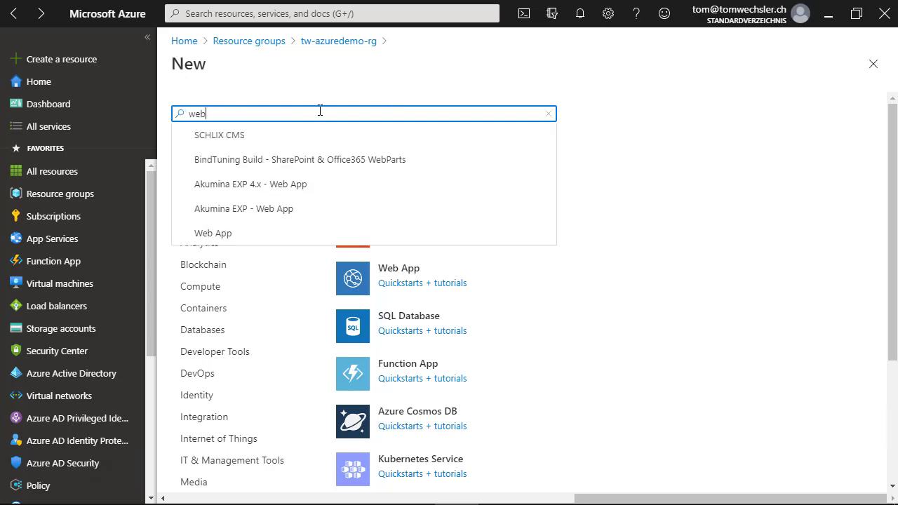
left_click(238, 234)
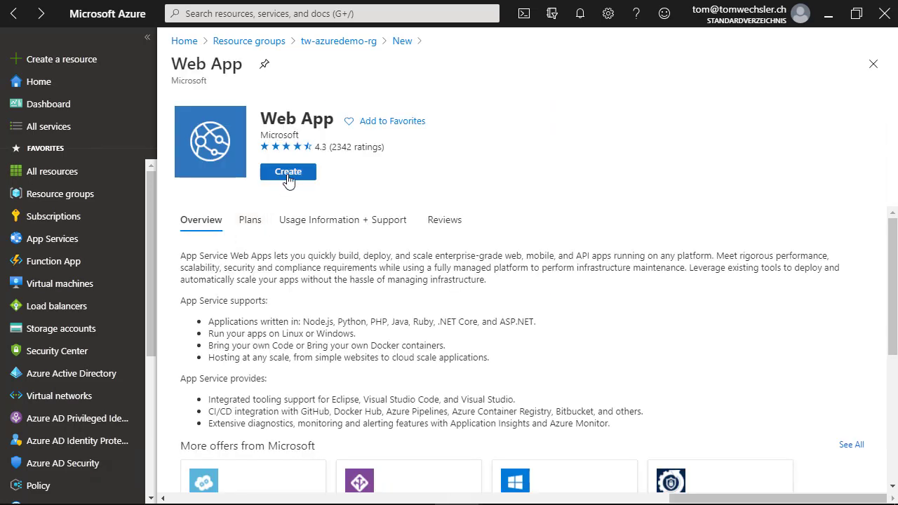
left_click(288, 172)
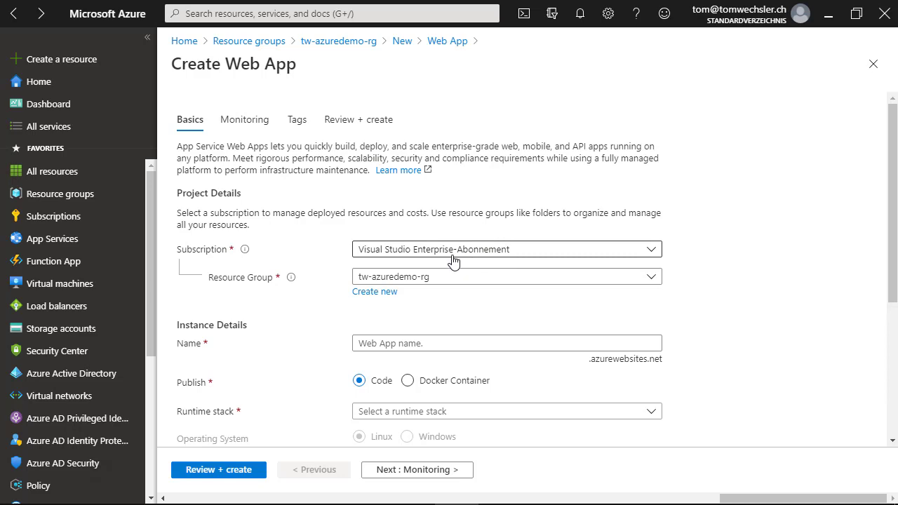
- Enter twwebapp2021 as the app name under the .azurewebsites.net domain until it shows as available
scroll(413, 279, "down", 2)
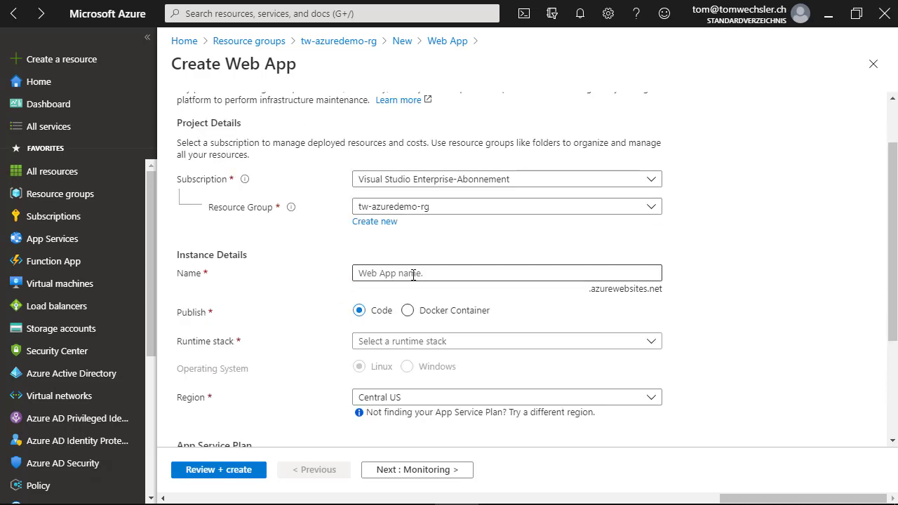
left_click(381, 200)
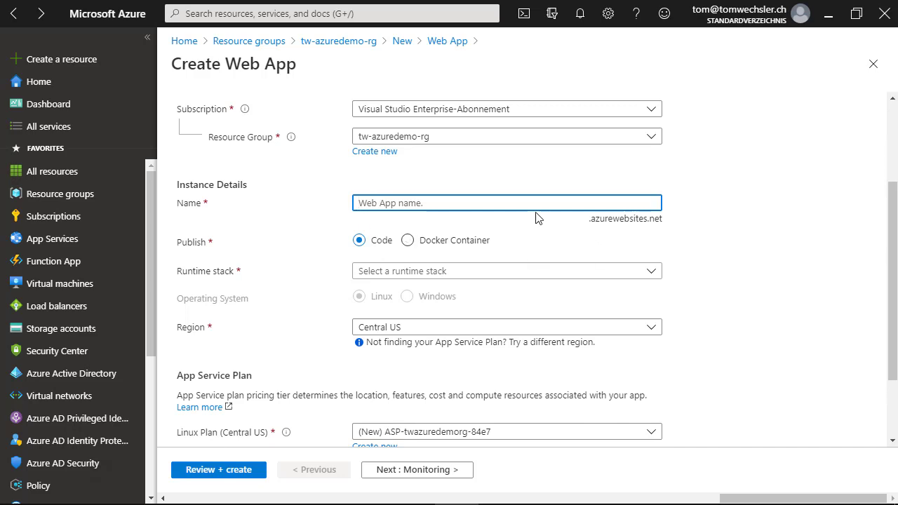
left_click(593, 224)
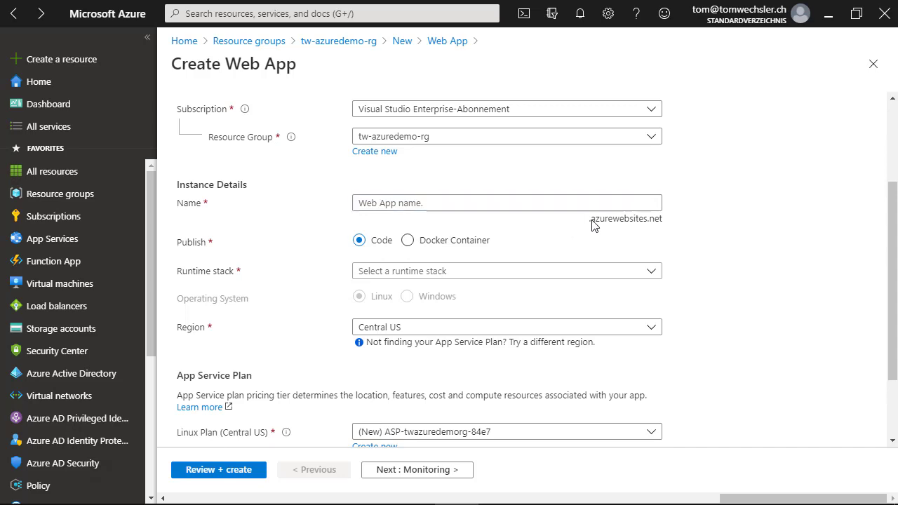
left_click_drag(591, 221, 664, 225)
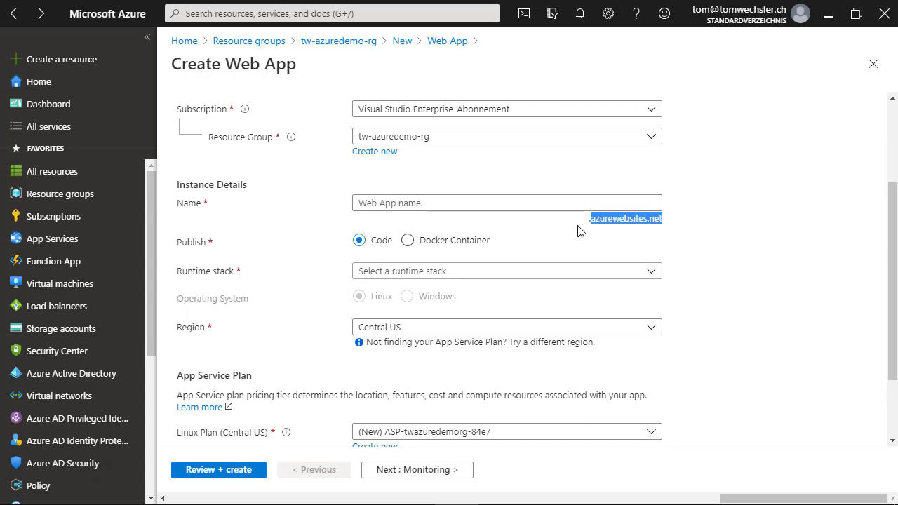
left_click(393, 202)
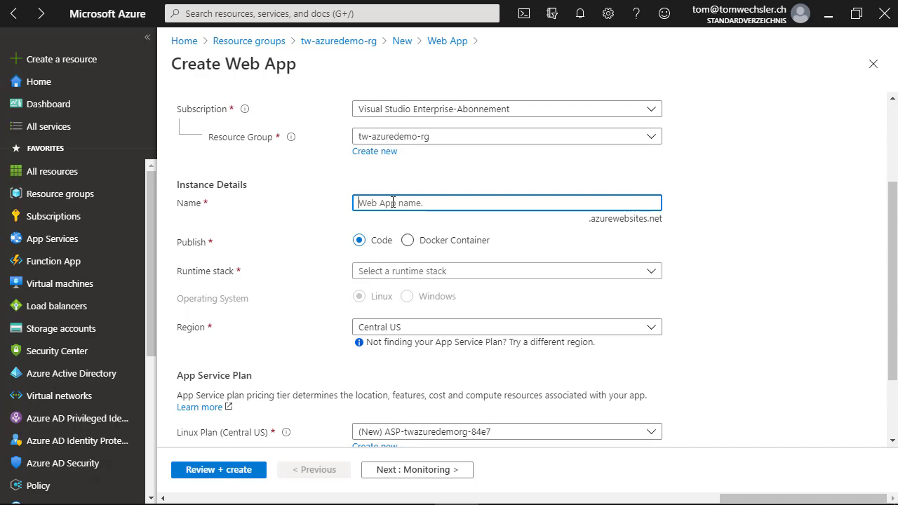
type("twweba")
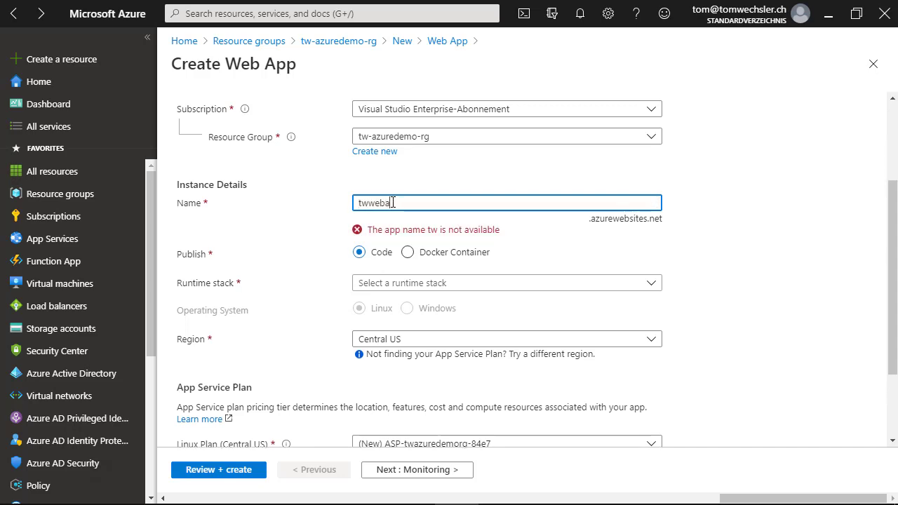
type("pp2021")
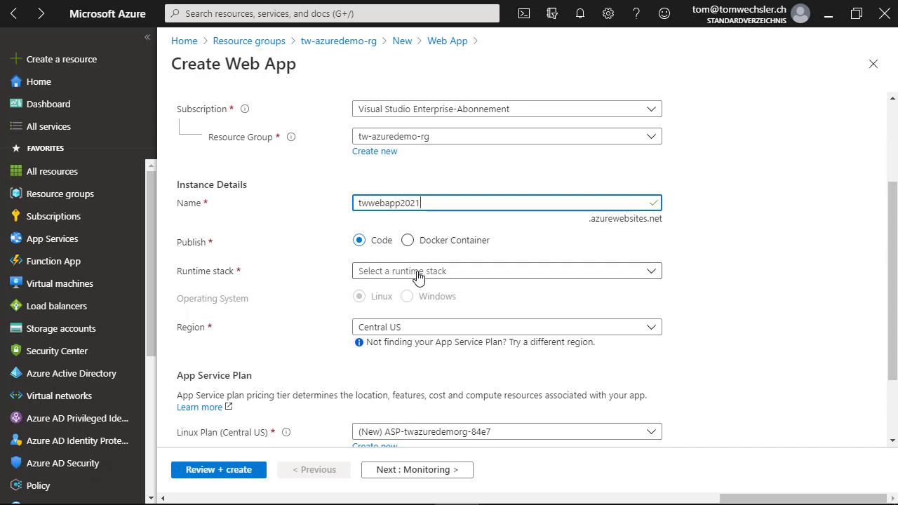
scroll(418, 276, "down", 1)
- Set the runtime stack to .NET Core 3.1 (LTS)
left_click(438, 201)
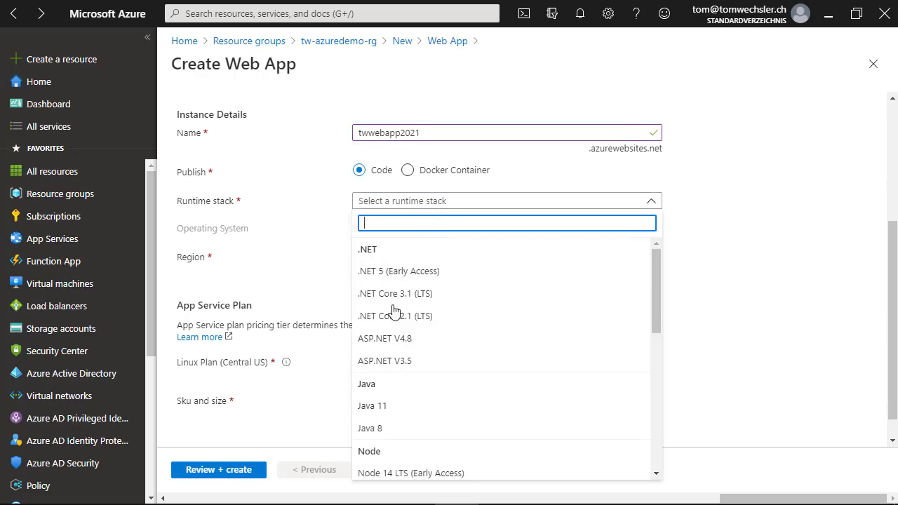
scroll(420, 343, "down", 2)
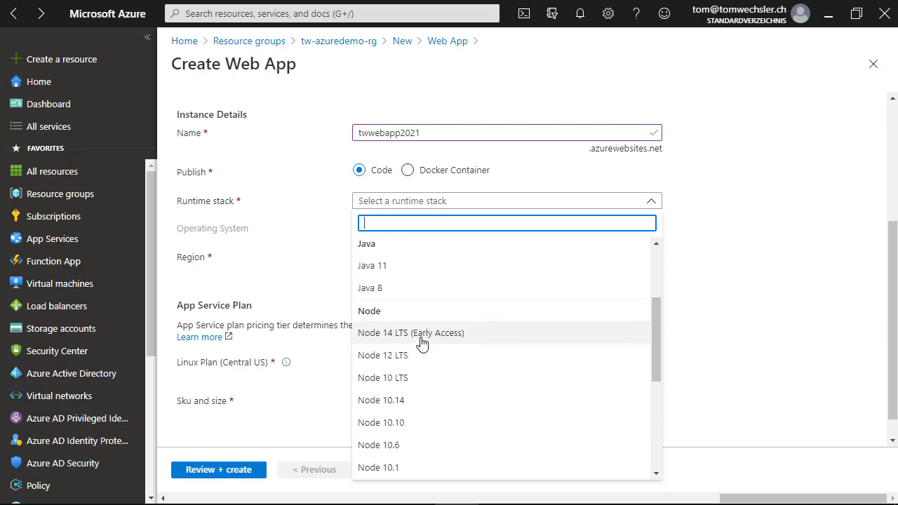
scroll(404, 317, "down", 1)
scroll(403, 320, "down", 2)
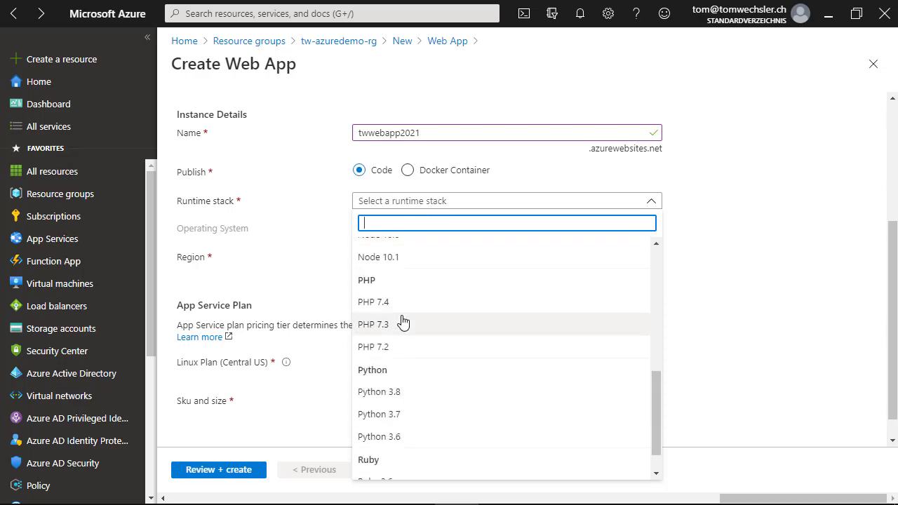
scroll(404, 322, "down", 1)
scroll(401, 410, "up", 10)
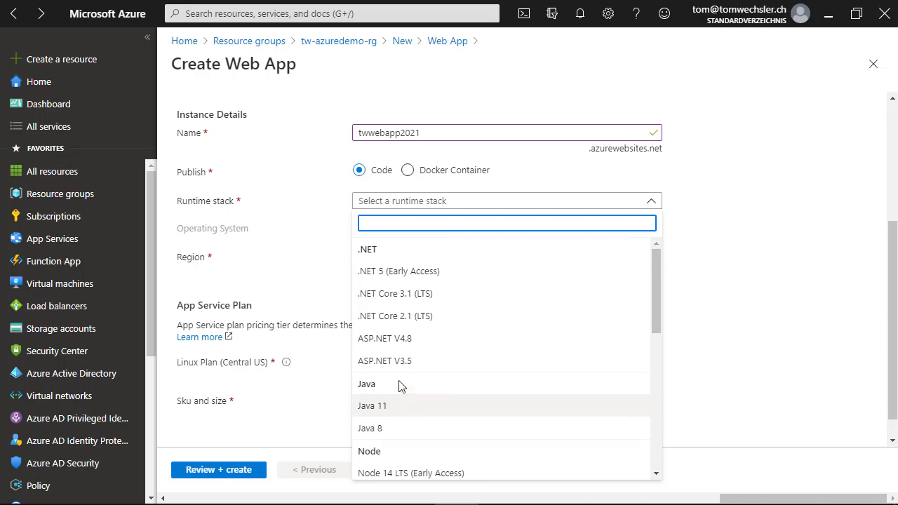
left_click(395, 295)
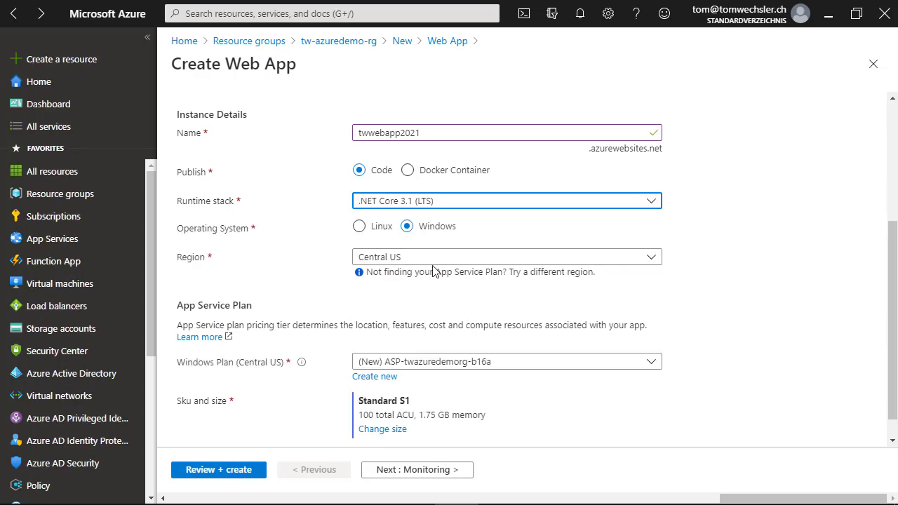
- Set the web app's region to West Europe
left_click(411, 258)
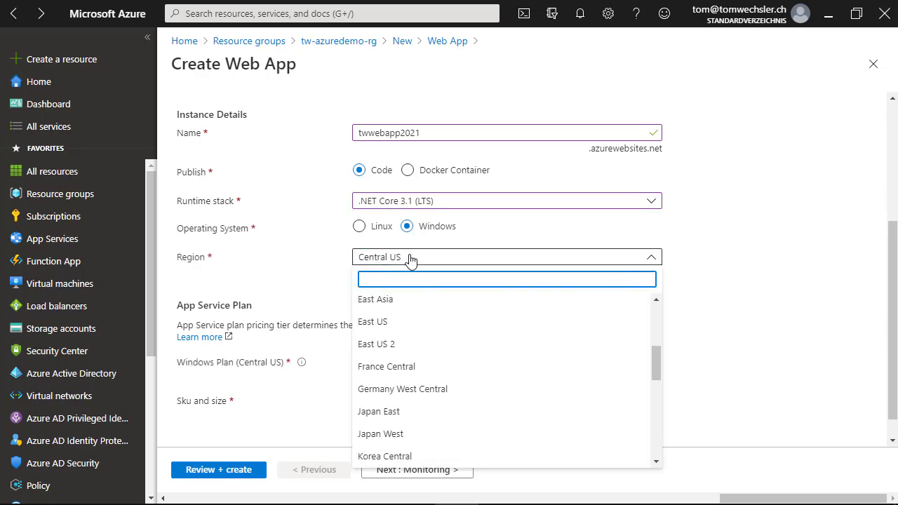
scroll(424, 344, "down", 1)
scroll(426, 347, "down", 1)
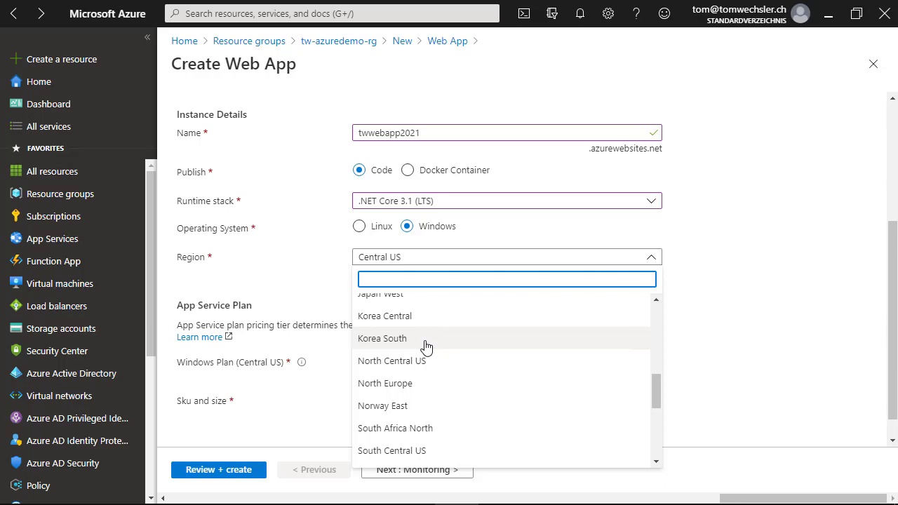
scroll(426, 346, "down", 1)
scroll(425, 347, "down", 3)
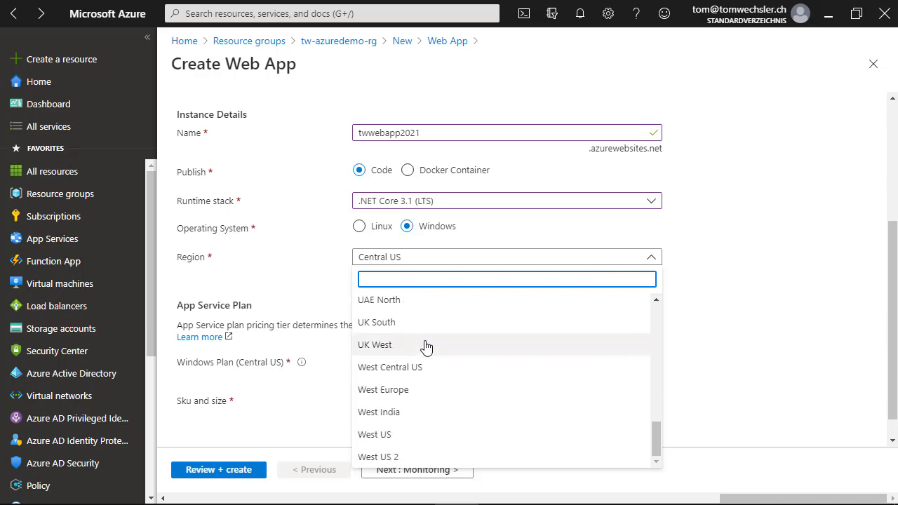
left_click(396, 391)
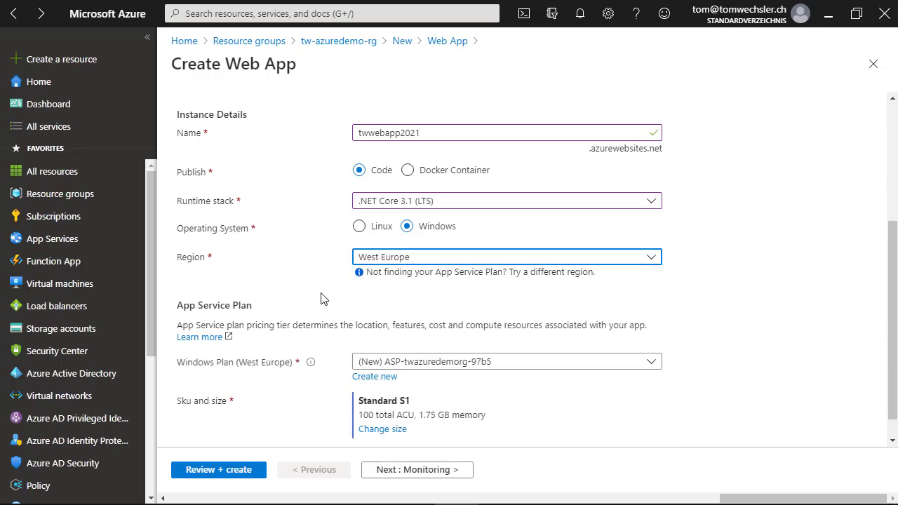
scroll(323, 298, "down", 1)
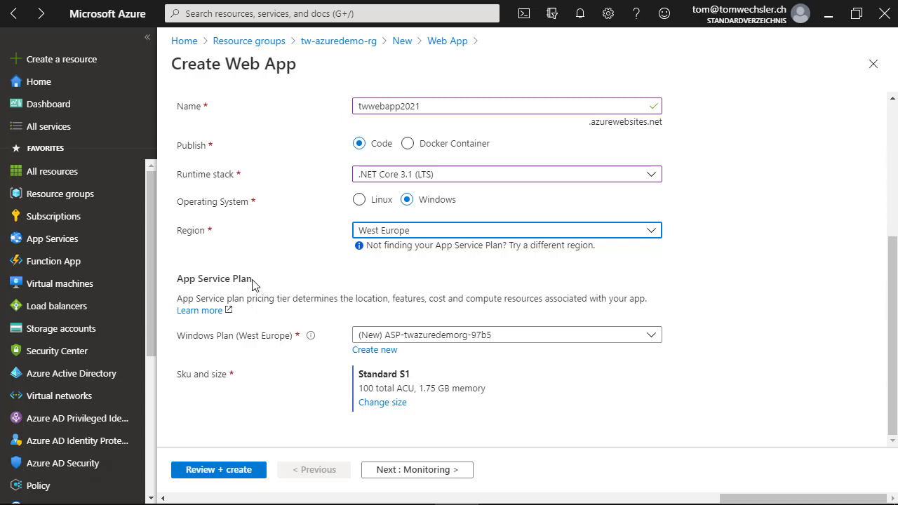
- Open the Spec Picker for the plan's Sku and size
left_click_drag(252, 282, 179, 281)
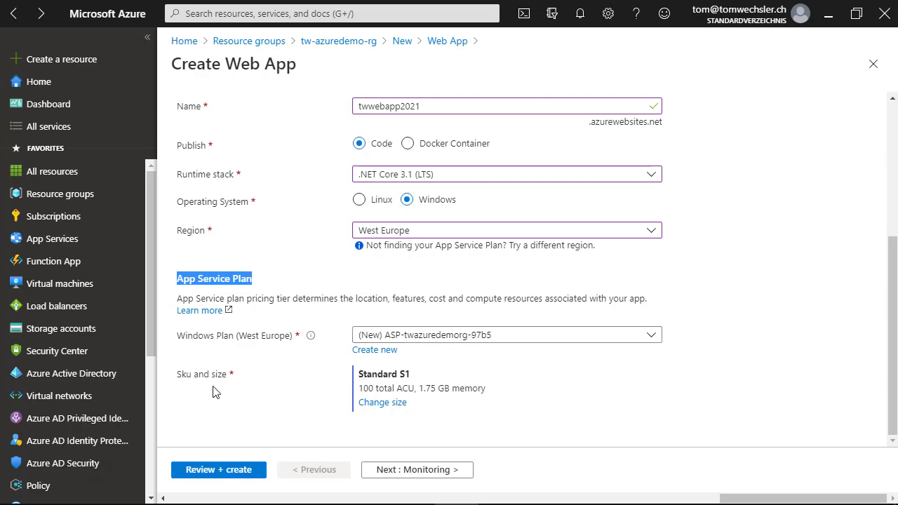
left_click_drag(178, 374, 226, 385)
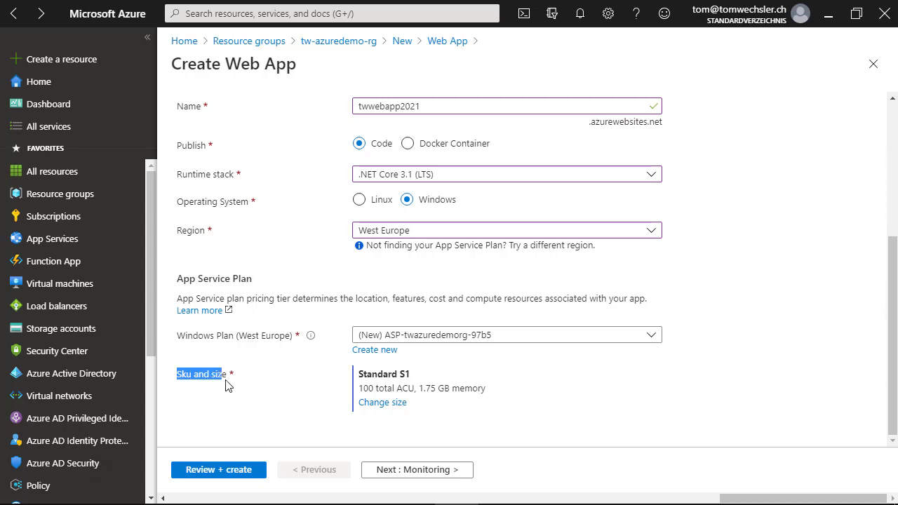
left_click(222, 383)
left_click(391, 406)
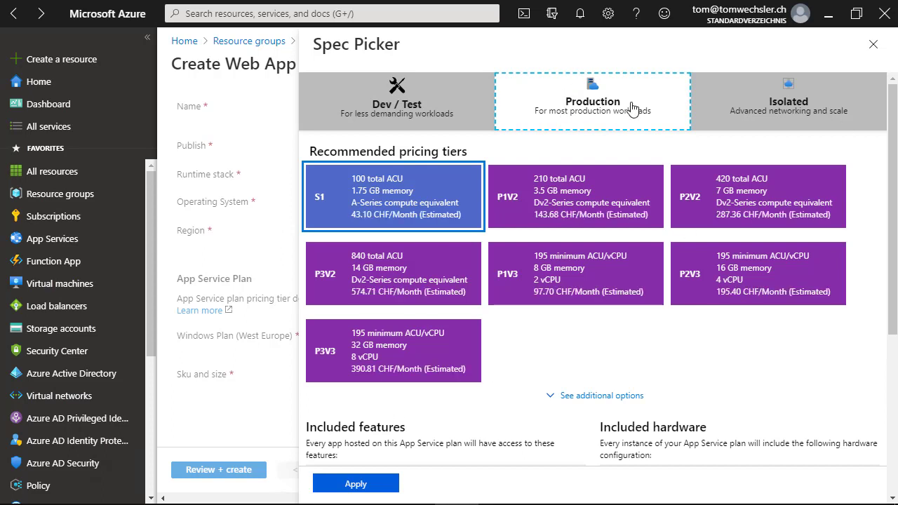
- Compare the Dev / Test tiers, including B1, with the Production tiers, ending on Production S1
left_click(398, 107)
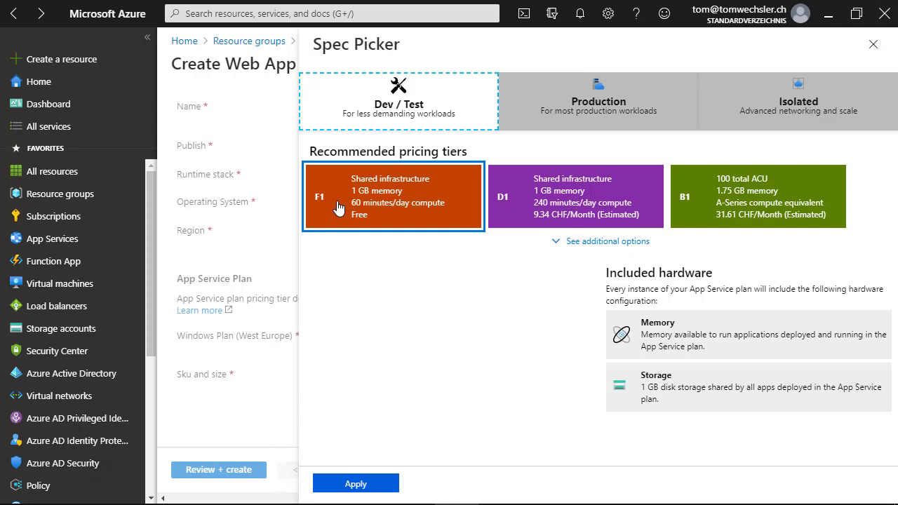
left_click(612, 100)
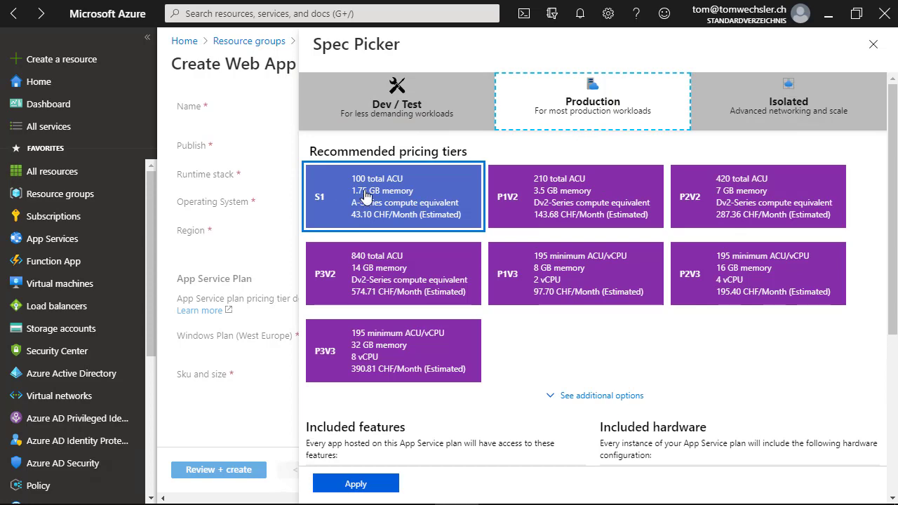
scroll(562, 337, "down", 2)
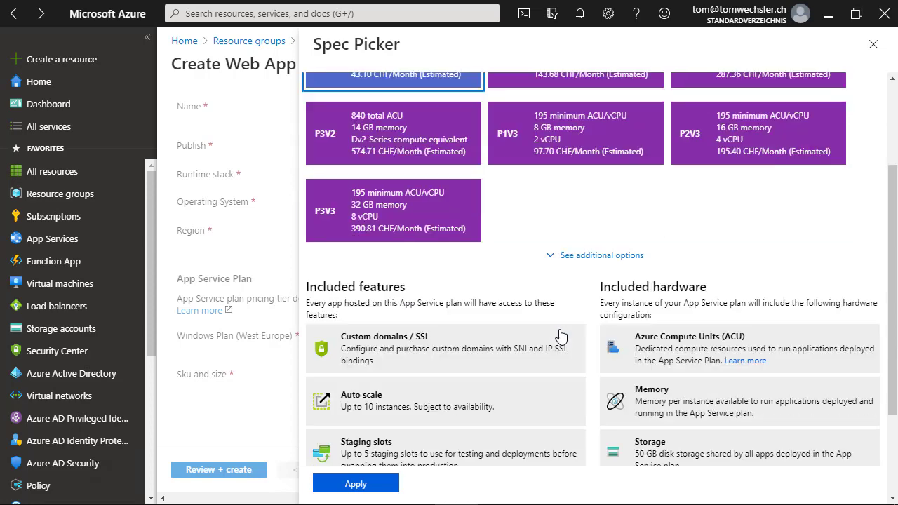
scroll(559, 319, "down", 2)
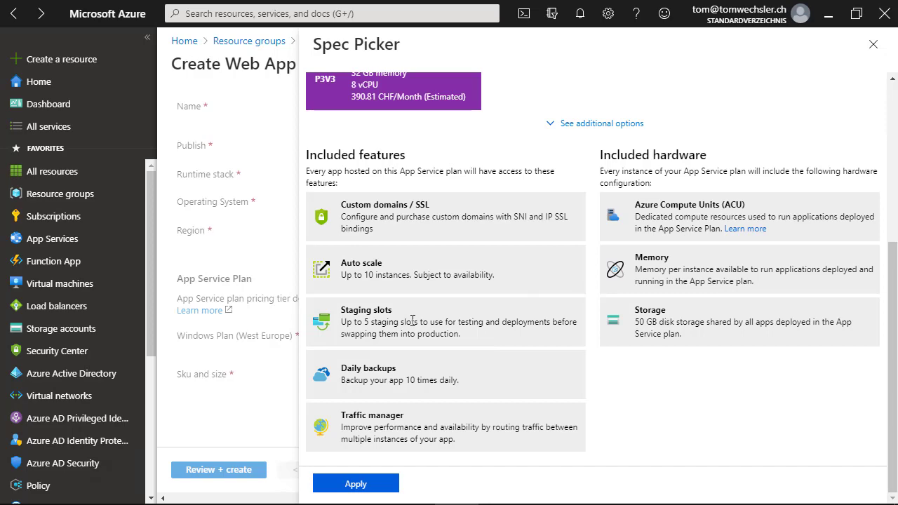
scroll(412, 321, "up", 2)
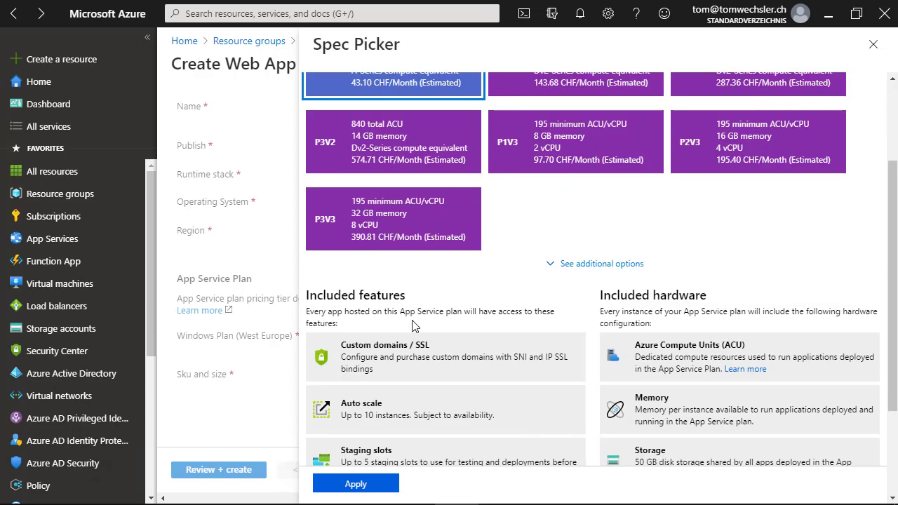
scroll(412, 325, "up", 2)
left_click(399, 102)
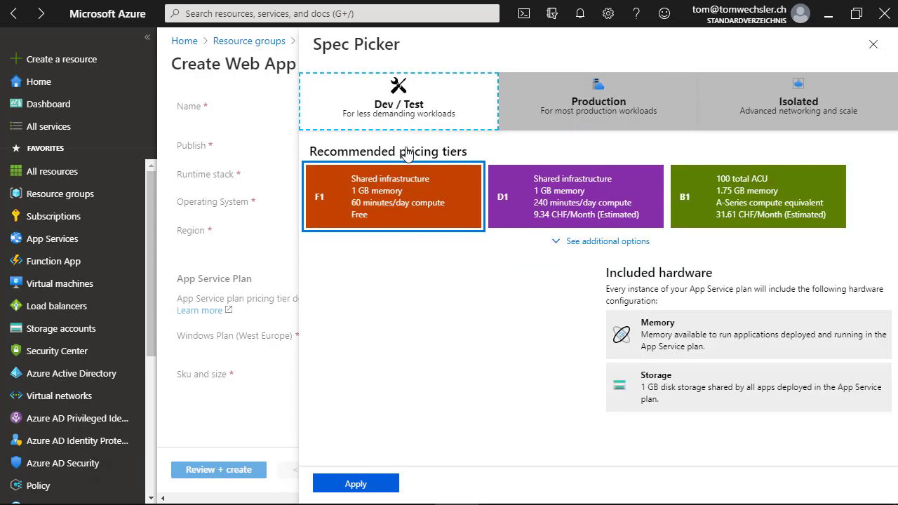
left_click(761, 200)
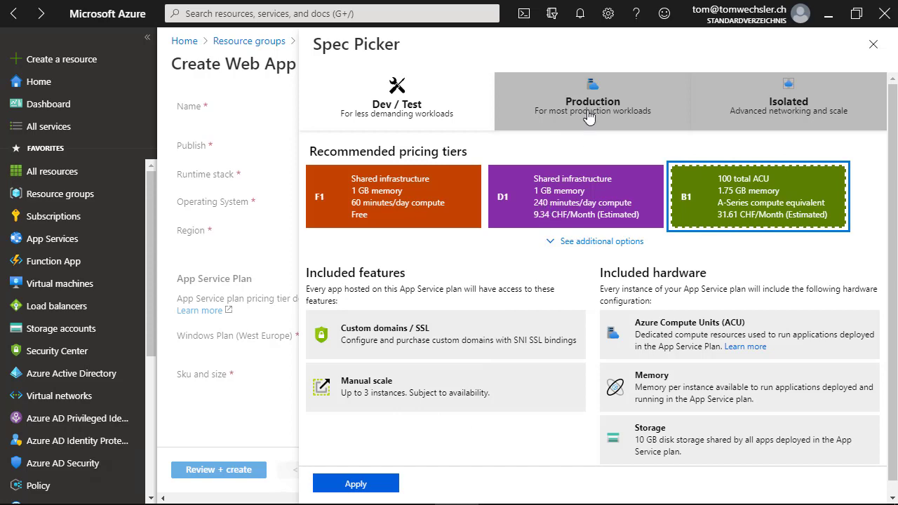
left_click_drag(588, 102, 590, 111)
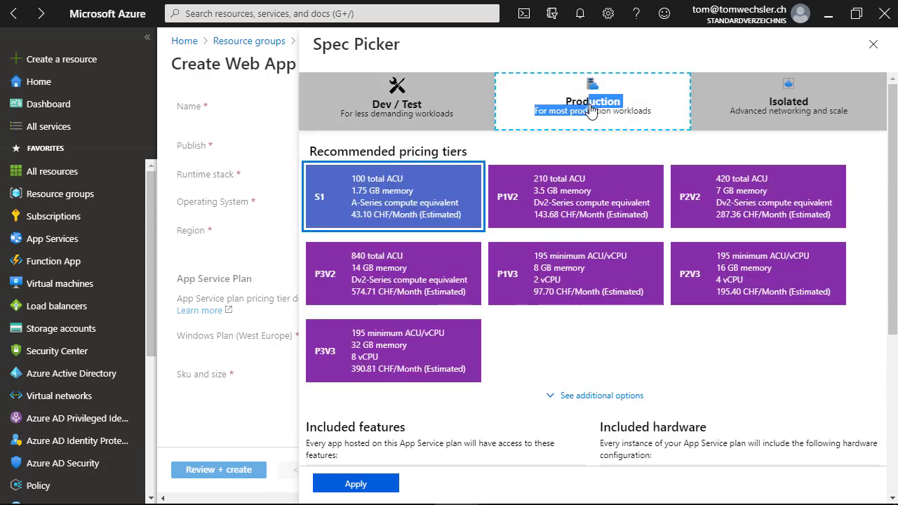
- Keep the S1 tier and set Enable Application Insights to No
left_click(874, 46)
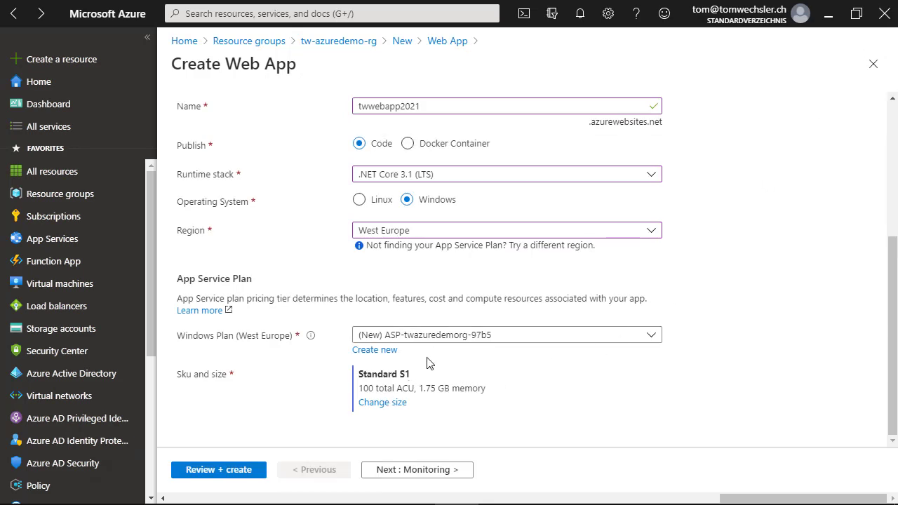
left_click(428, 470)
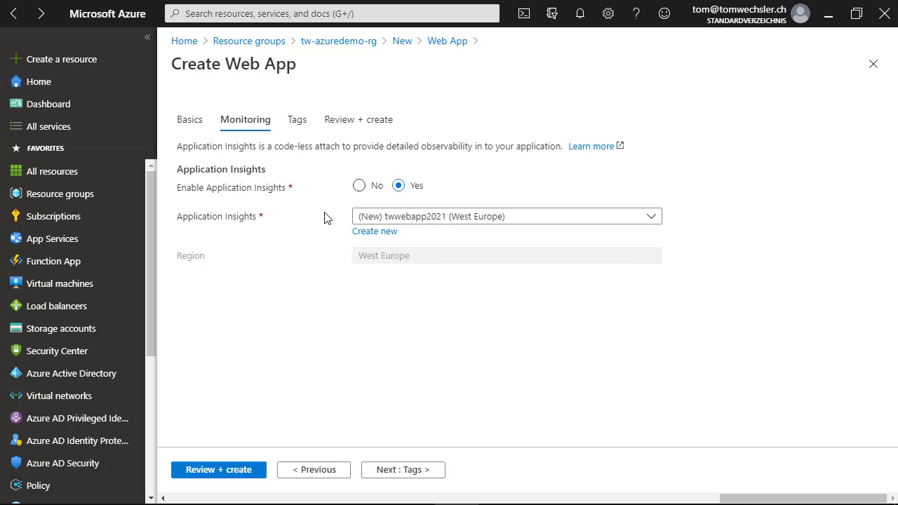
left_click(360, 186)
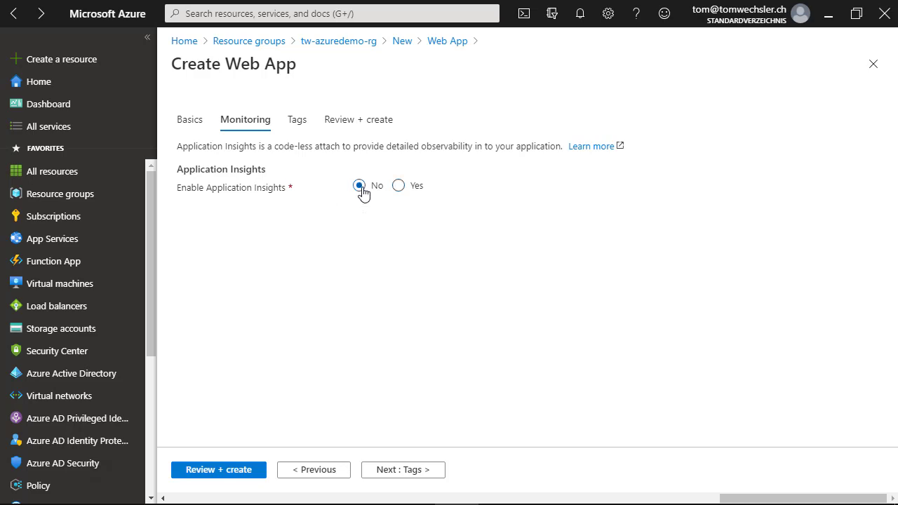
- Add the tag AzDemo: Exam and go to Review + create
left_click(410, 472)
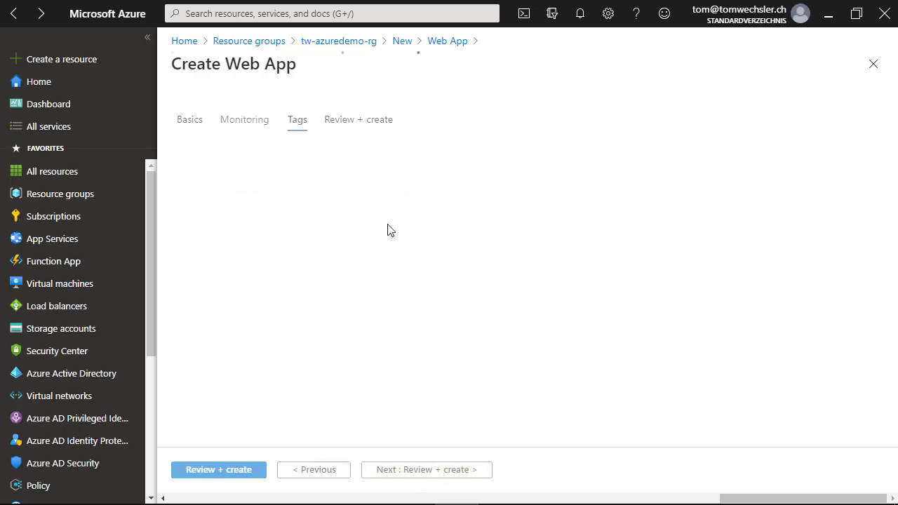
left_click(273, 225)
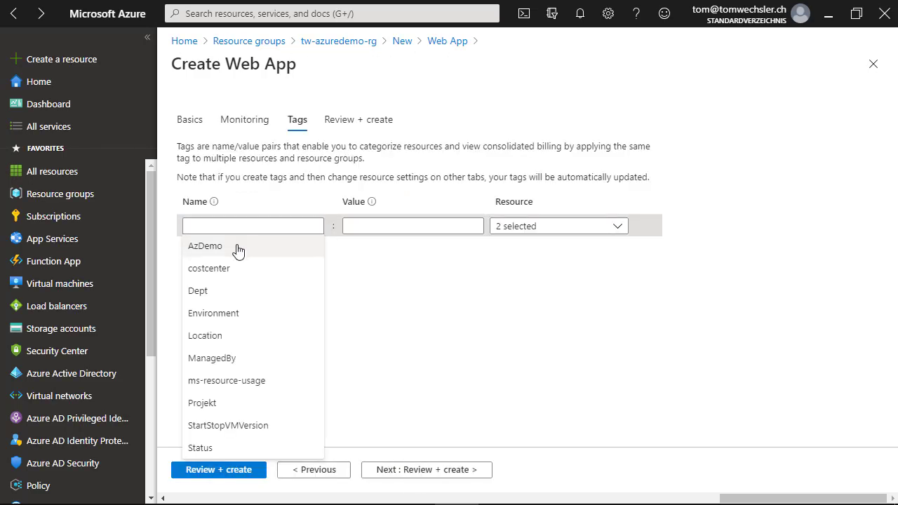
left_click(219, 253)
left_click(387, 227)
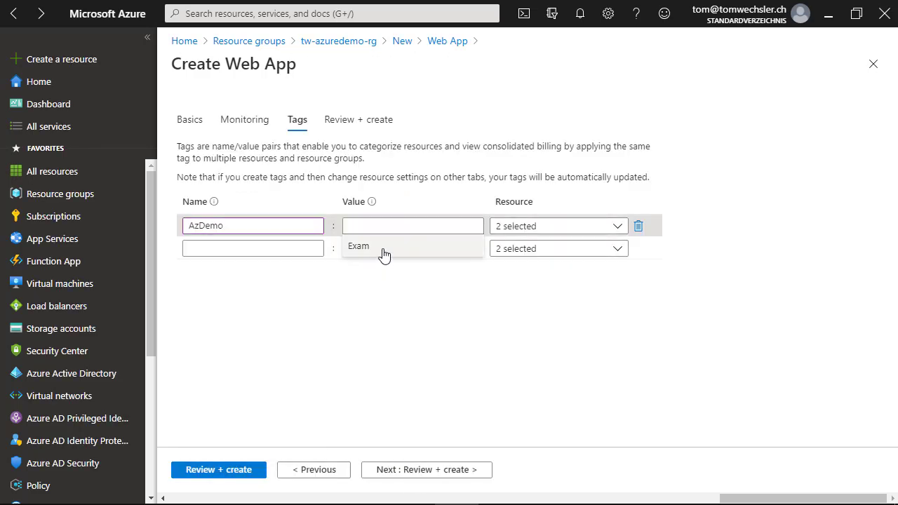
left_click(382, 249)
left_click(449, 472)
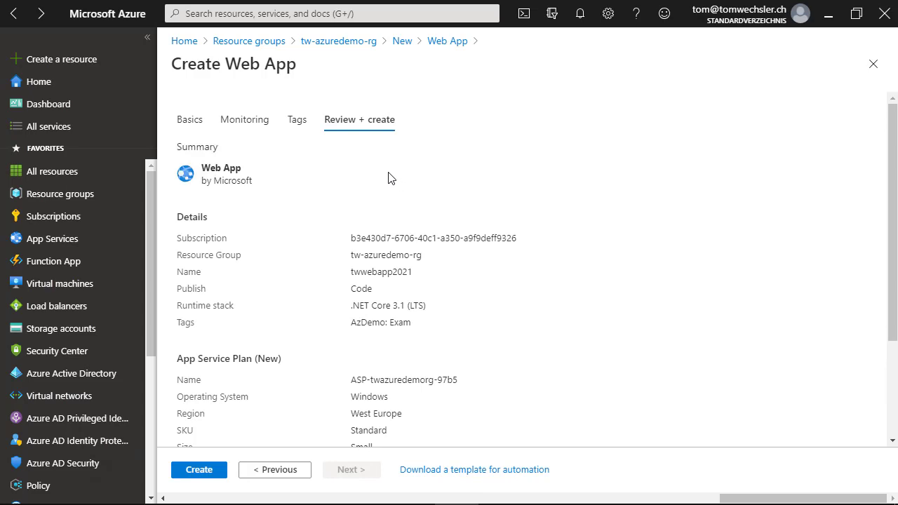
- Create twwebapp2021 and, once deployed, go to its App Service overview
left_click(203, 470)
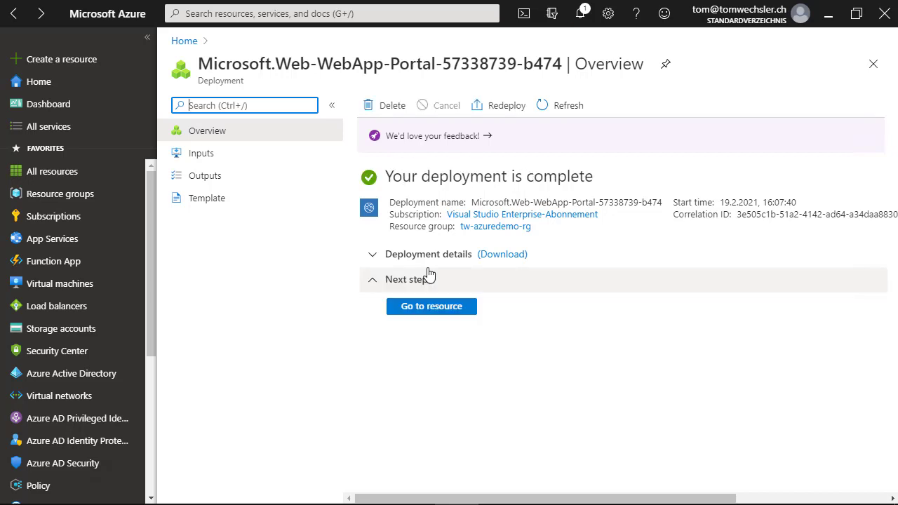
left_click(436, 310)
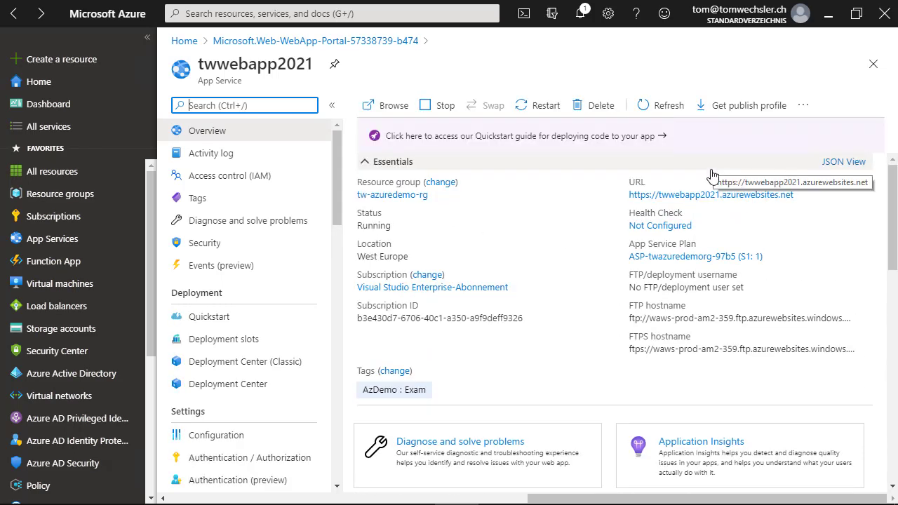
left_click(712, 196)
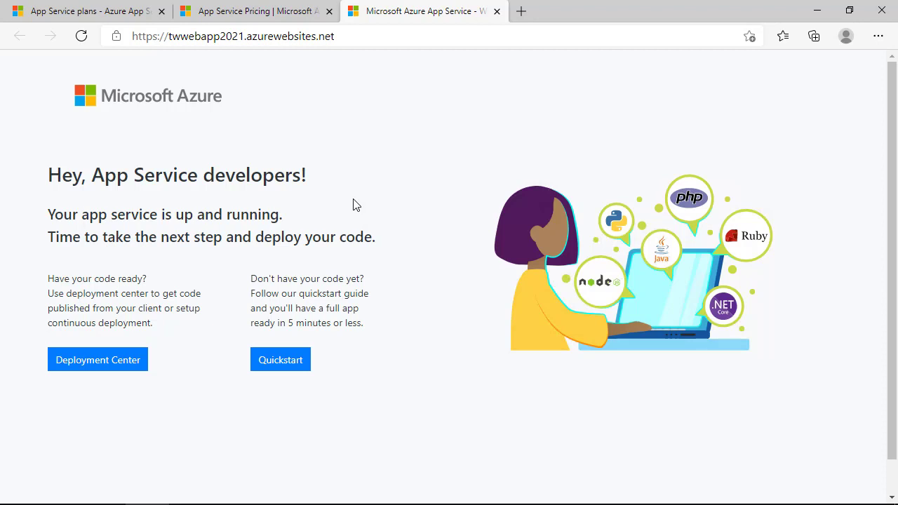
left_click(818, 11)
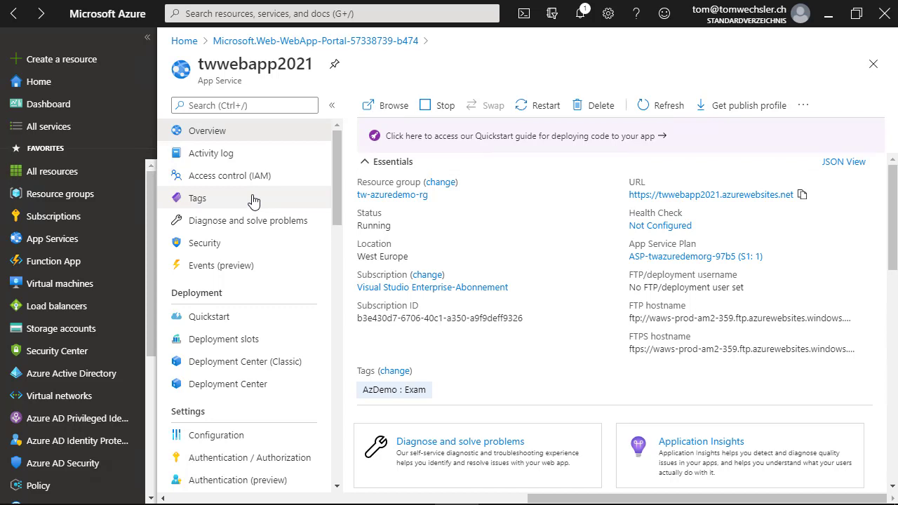
- View twwebapp2021's Deployment slots and Custom domains, ending on Scale out with one manual instance
scroll(253, 202, "down", 2)
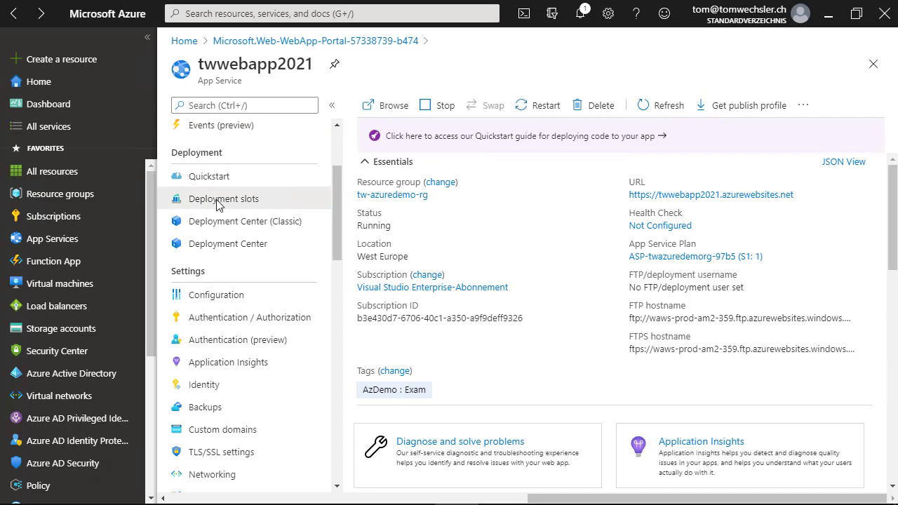
left_click(219, 201)
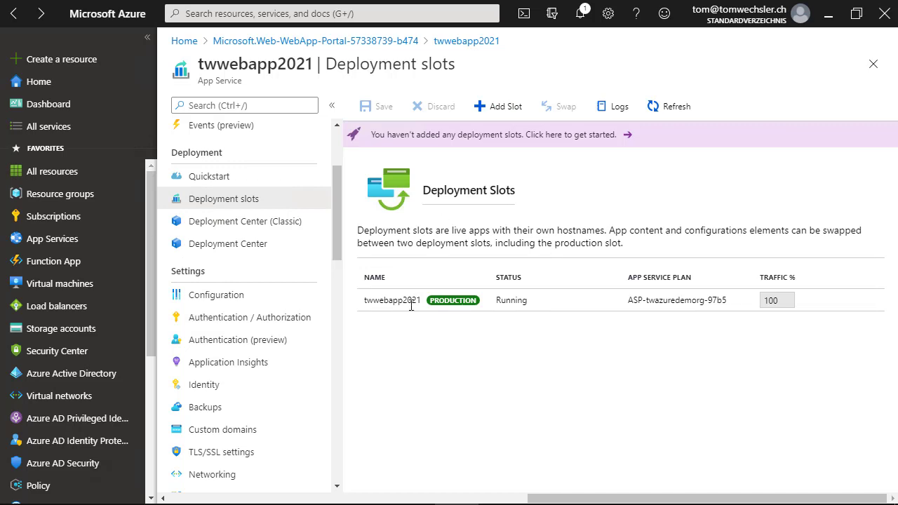
left_click_drag(339, 233, 335, 282)
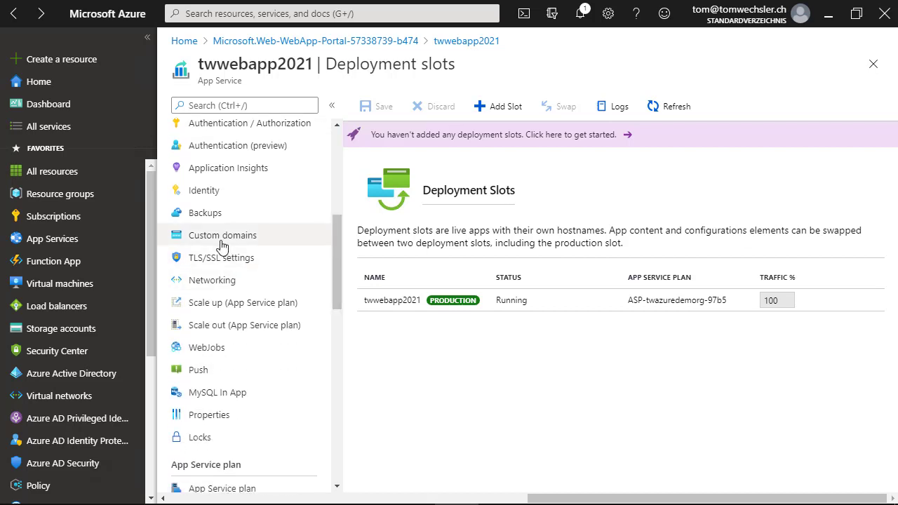
left_click(221, 242)
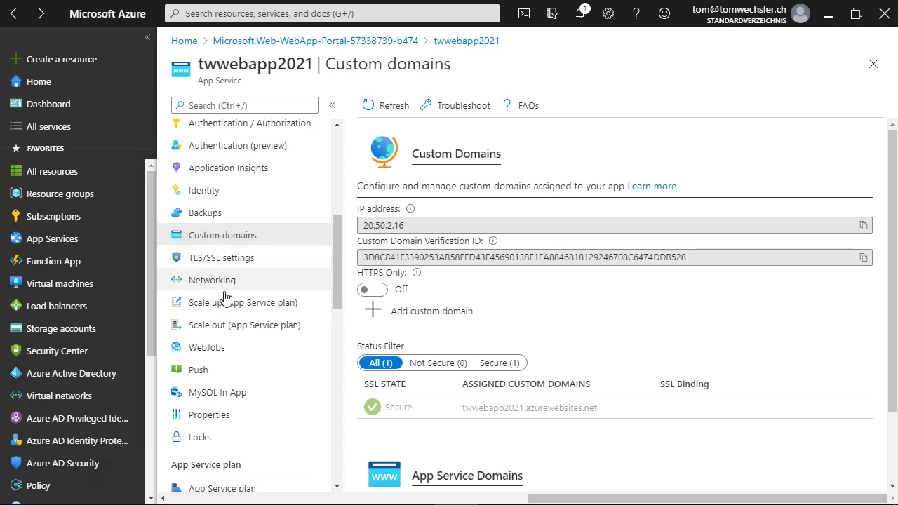
left_click(244, 326)
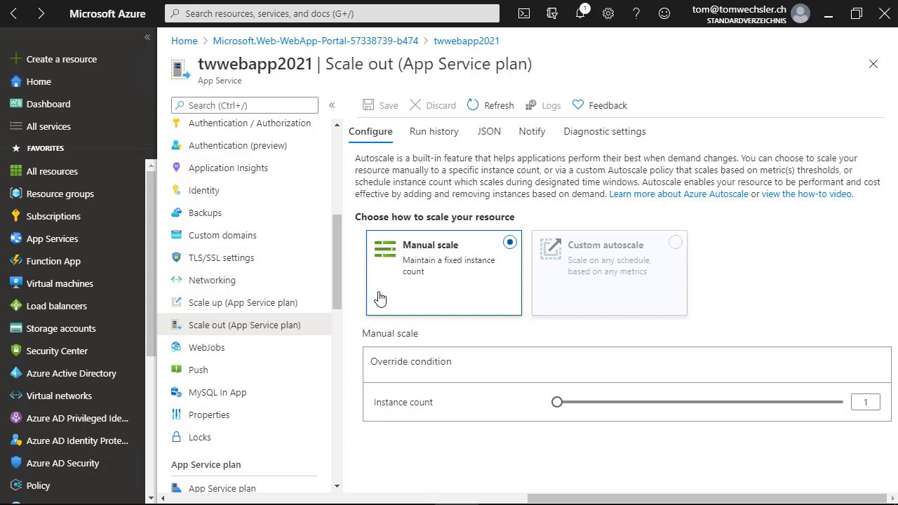
- Check the Scale up pricing tiers, then view the ASP-twazuredemorg-97b5 plan overview
left_click(231, 307)
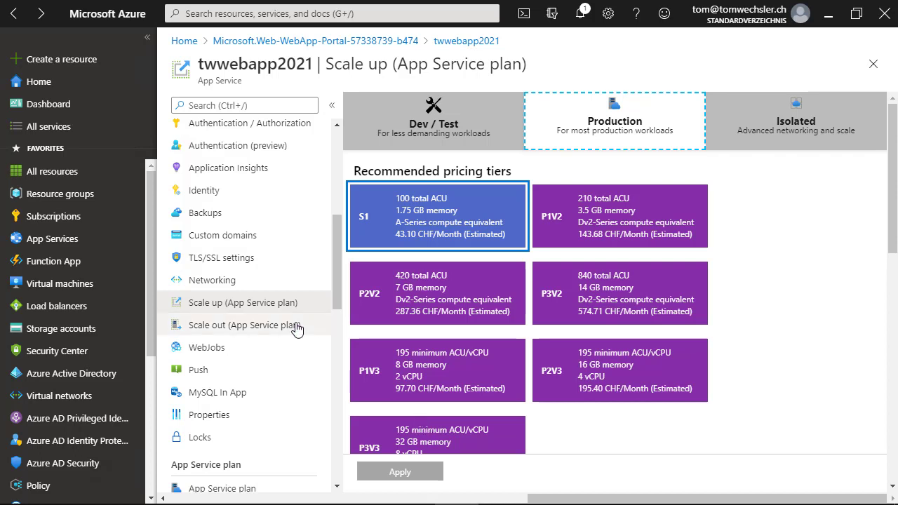
scroll(288, 324, "down", 1)
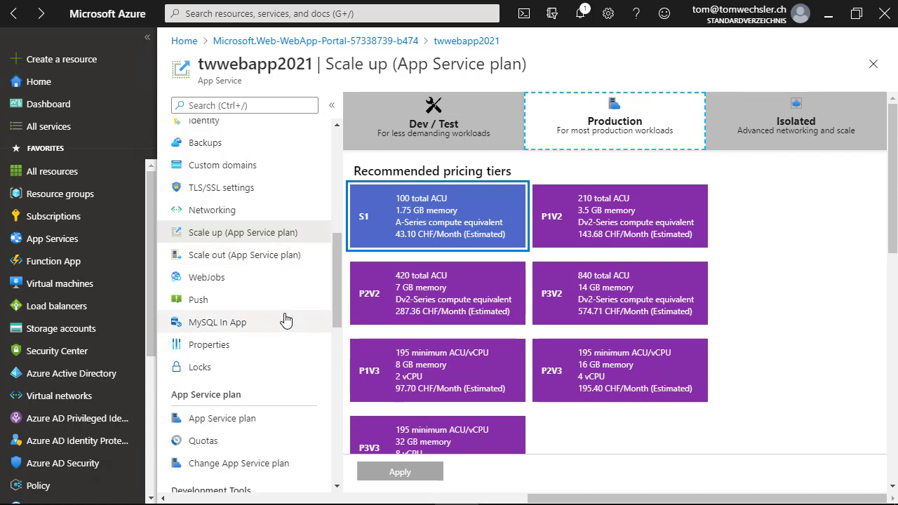
scroll(285, 320, "down", 1)
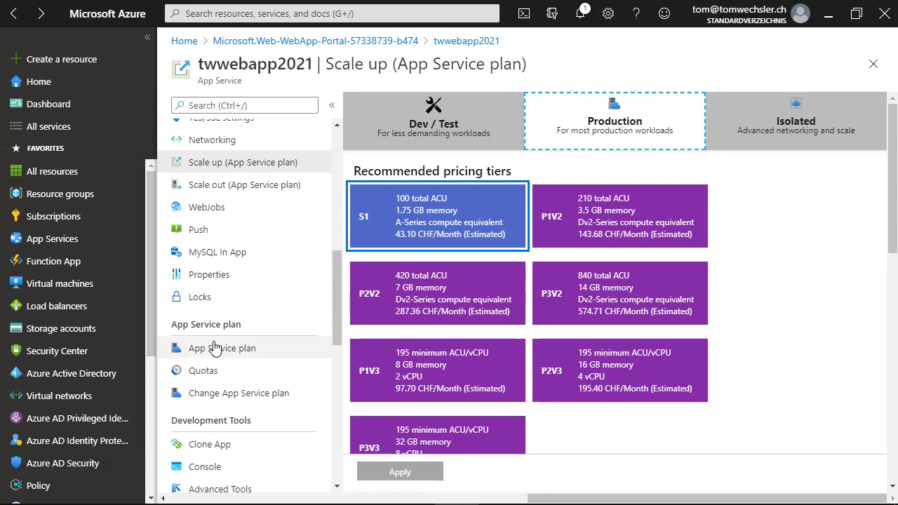
scroll(215, 349, "down", 1)
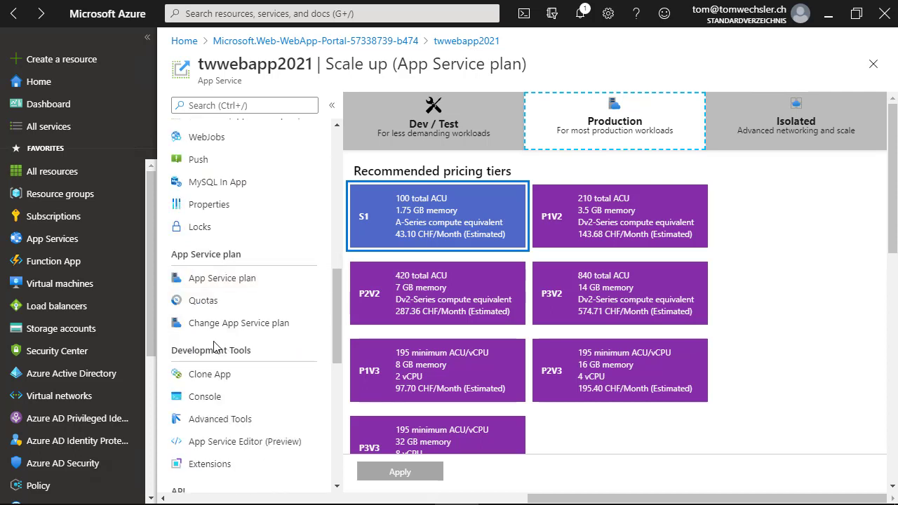
left_click(216, 280)
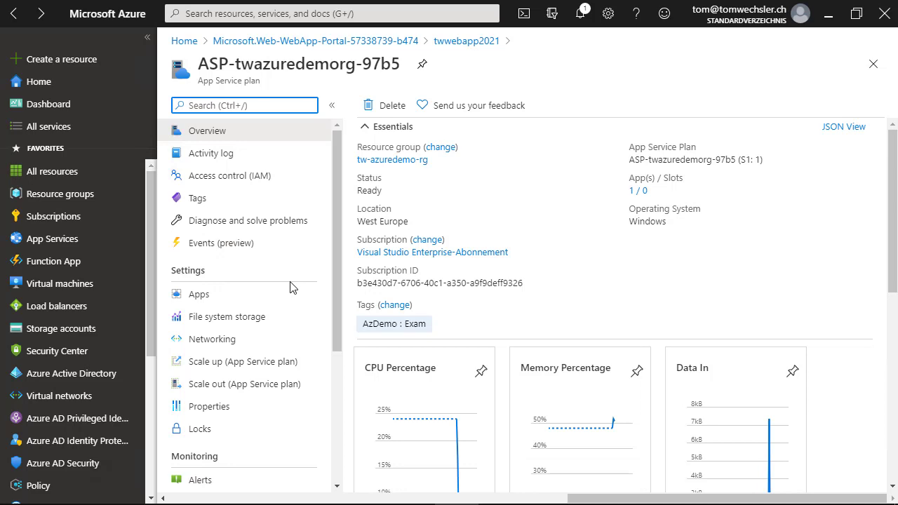
- Go back from the App Service plan to twwebapp2021's overview, Running on ASP-twazuredemorg-97b5 (S1: 1)
left_click_drag(198, 82, 259, 82)
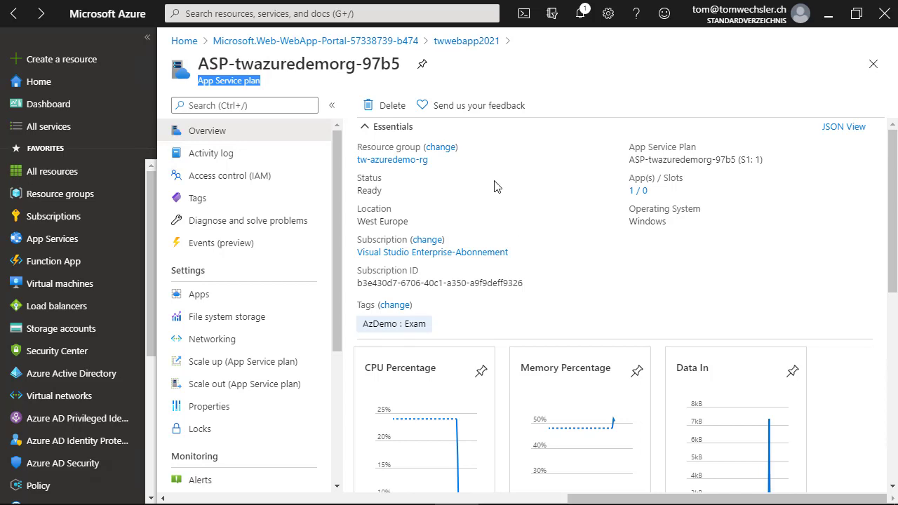
left_click(470, 42)
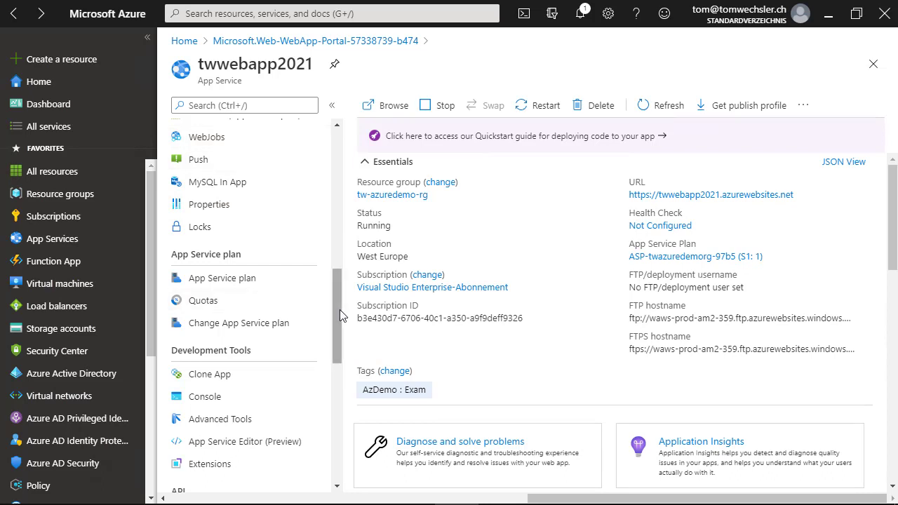
left_click_drag(323, 300, 325, 167)
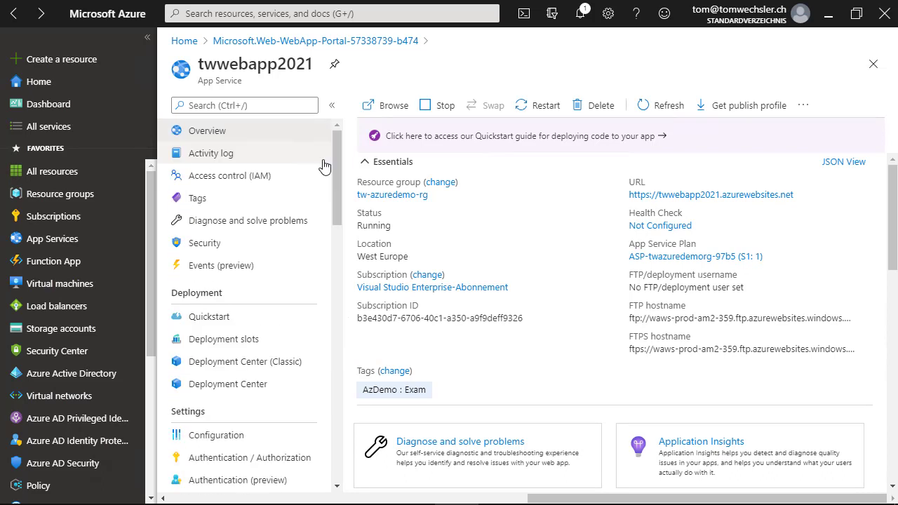